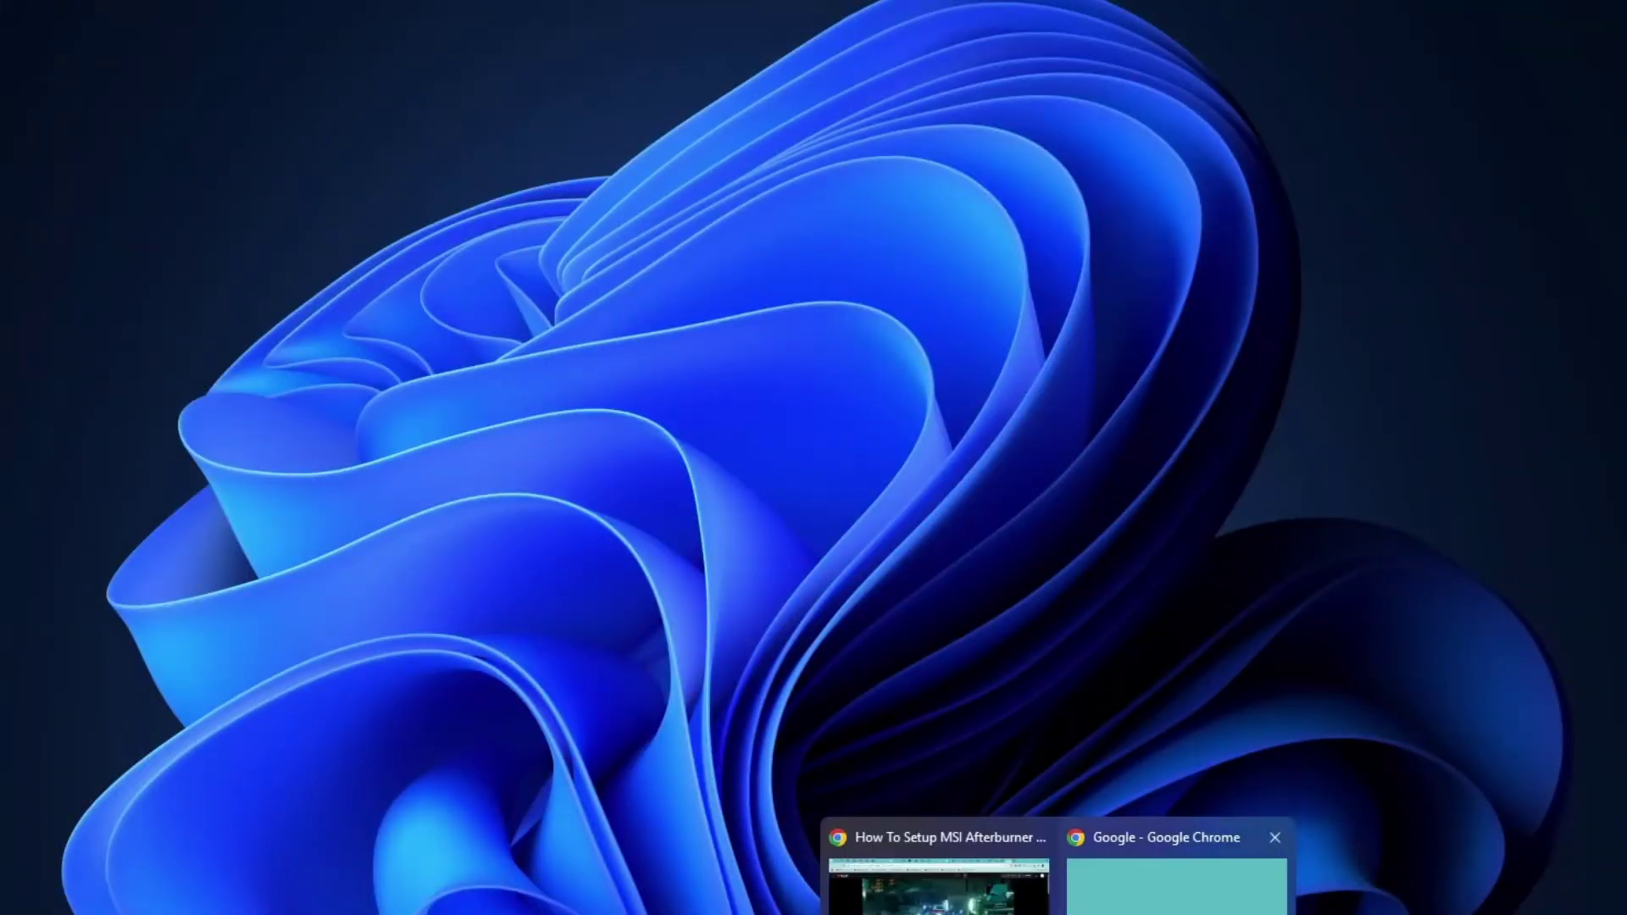
Step: Search Google in Chrome for 'msi afterburner' and open the official msi.com MSI Afterburner page
left_click(1178, 860)
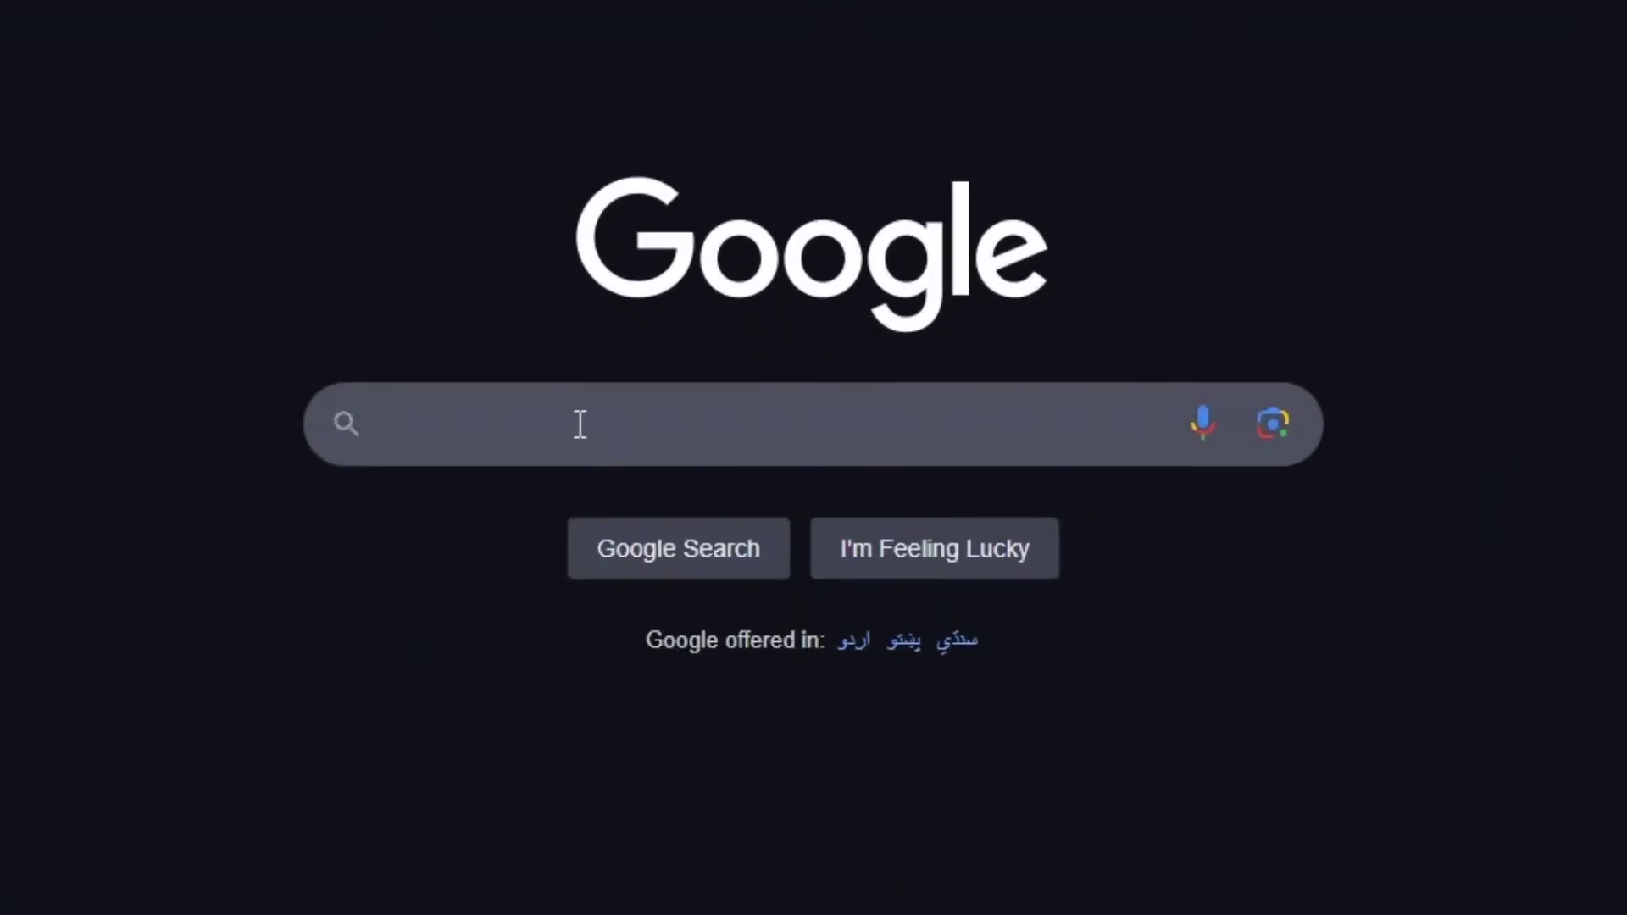
left_click(580, 424)
type("msi afterburner")
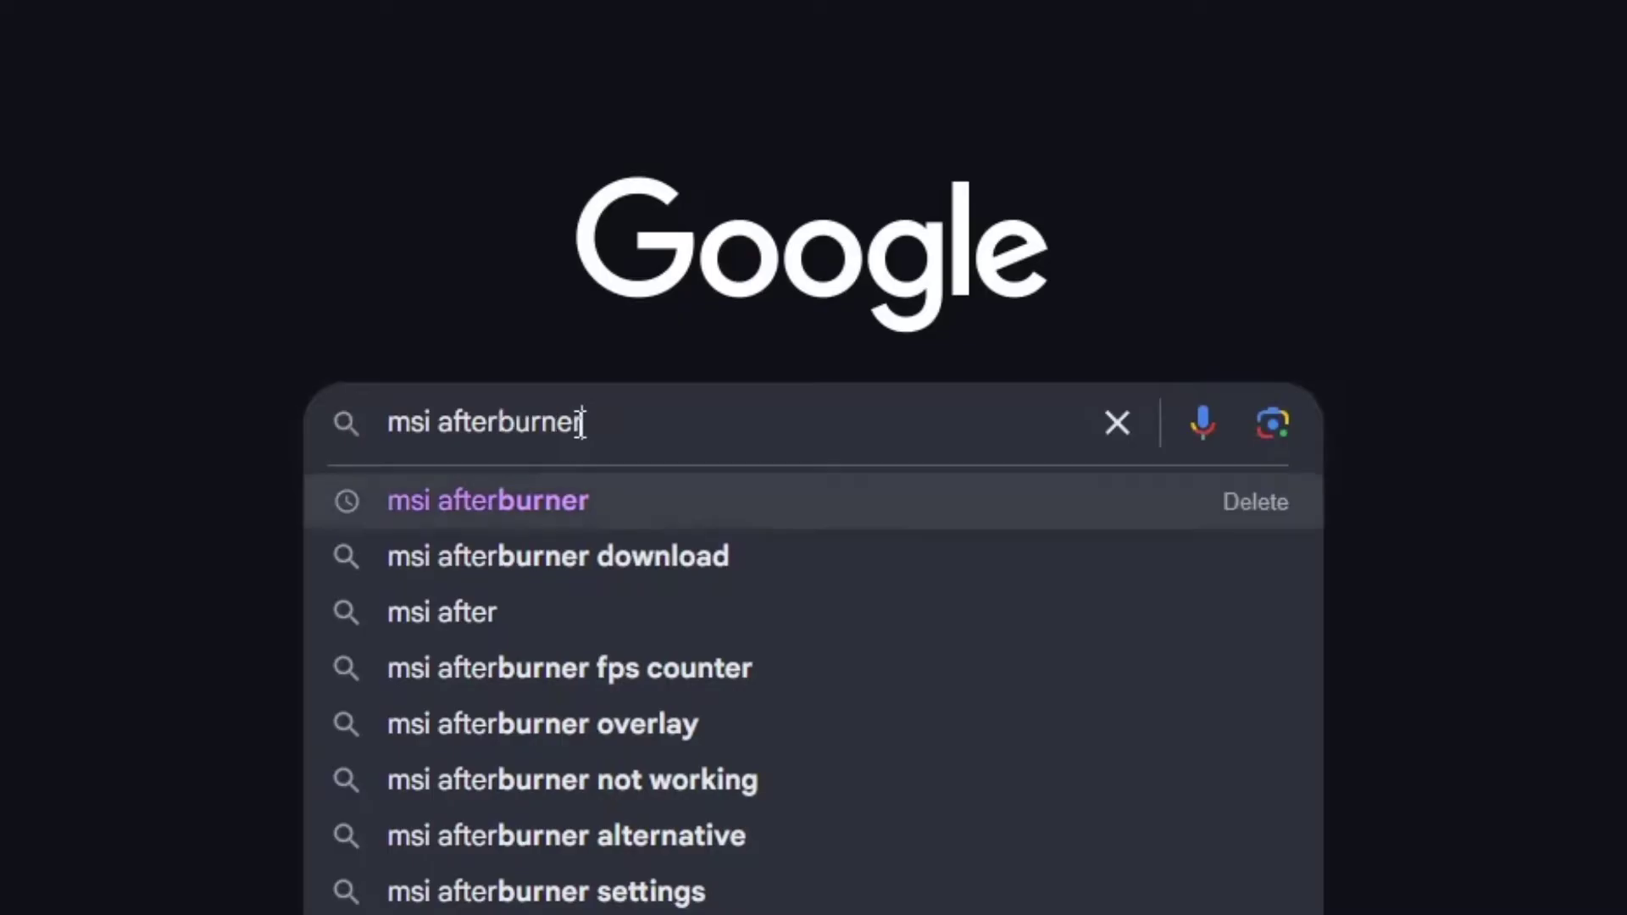
key("Return")
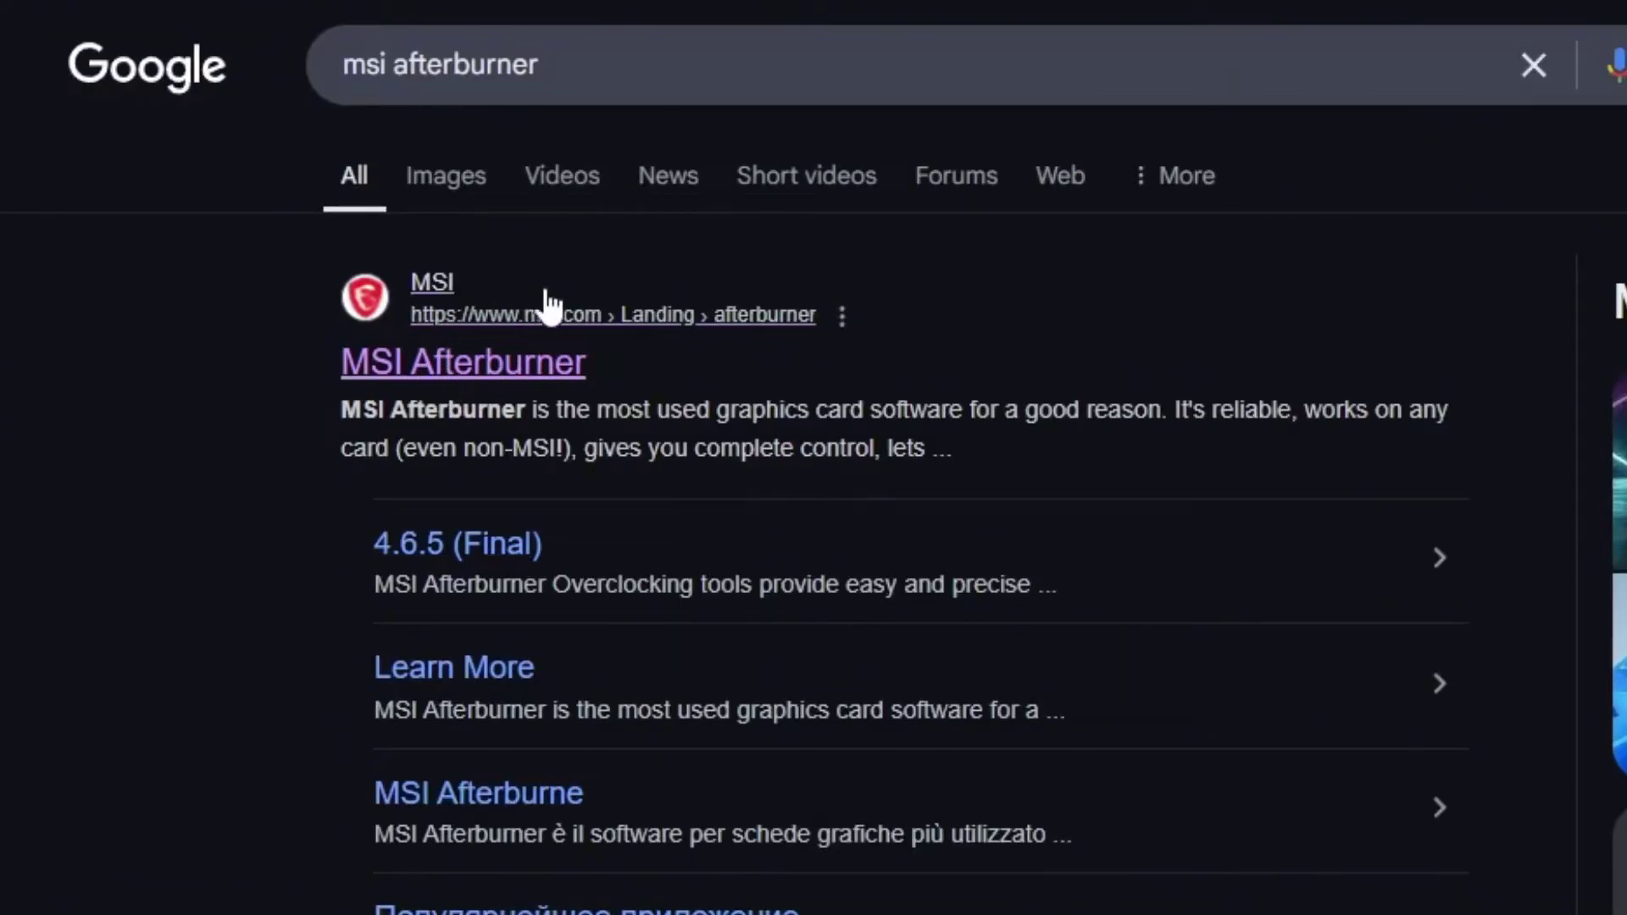
left_click(549, 361)
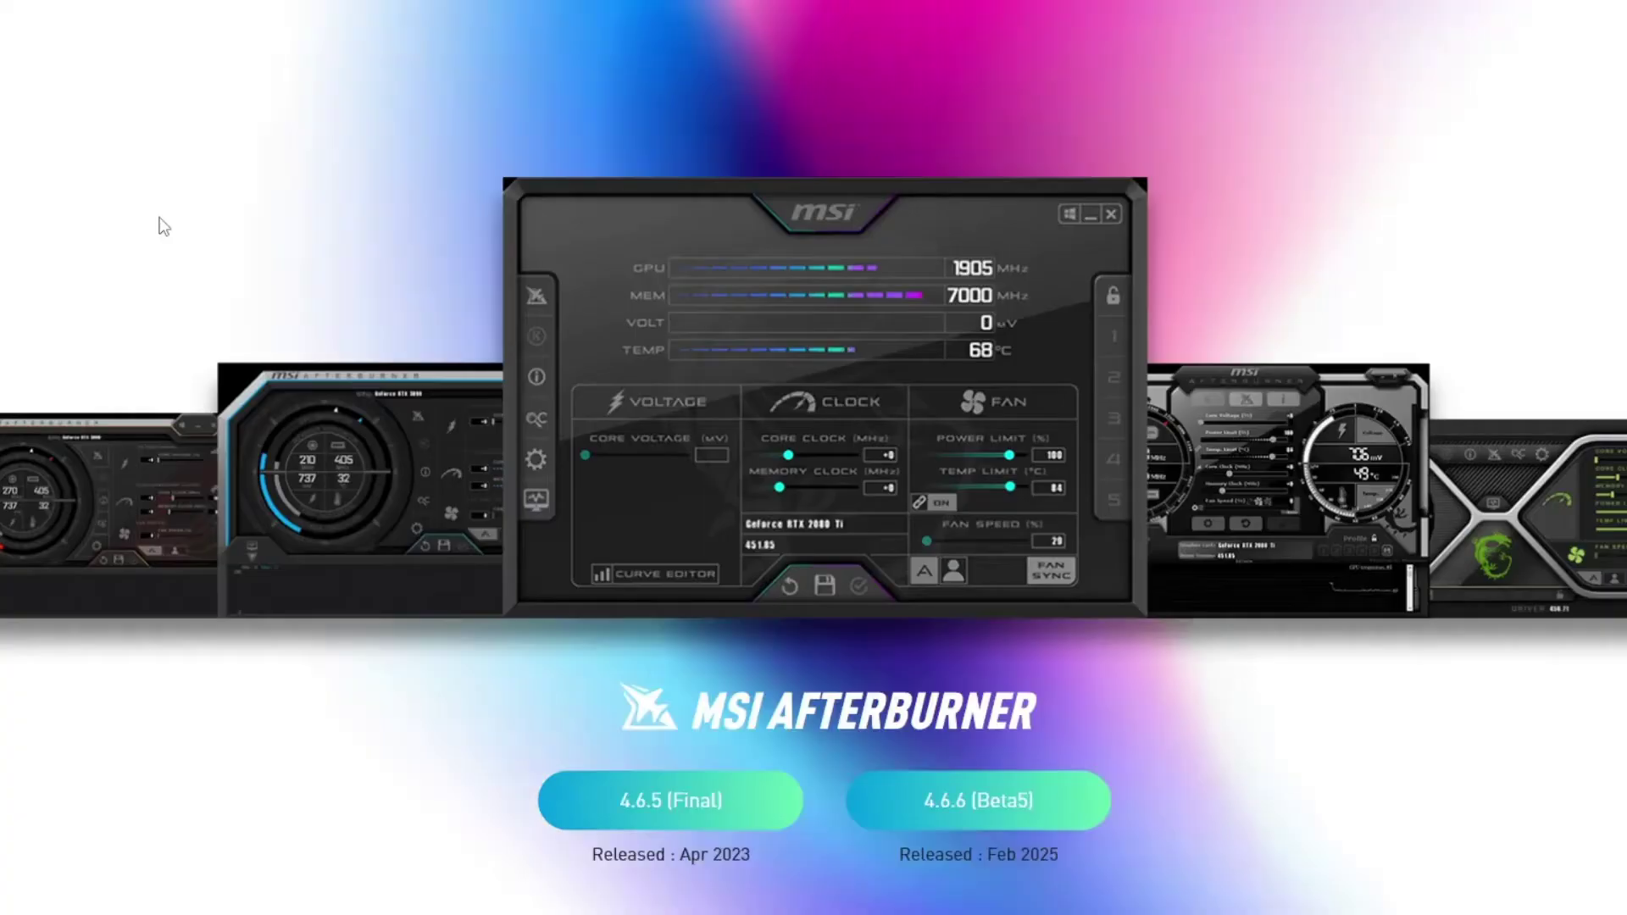
Step: Download the MSI Afterburner 4.6.5 (Final) zip and extract its contents
left_click(653, 815)
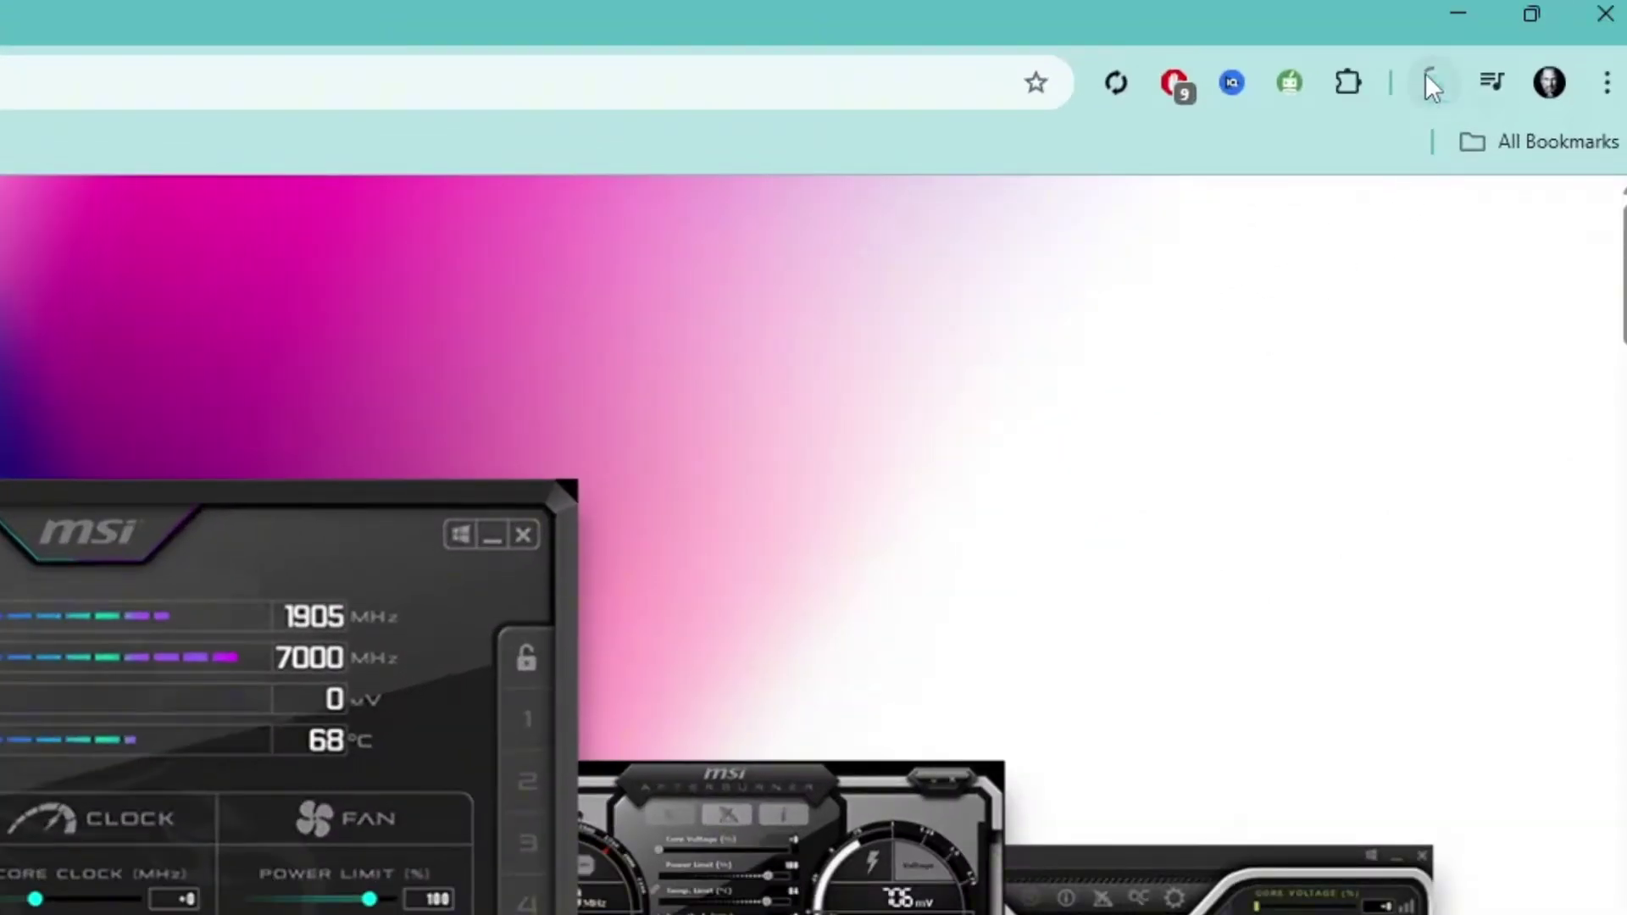
left_click(1432, 81)
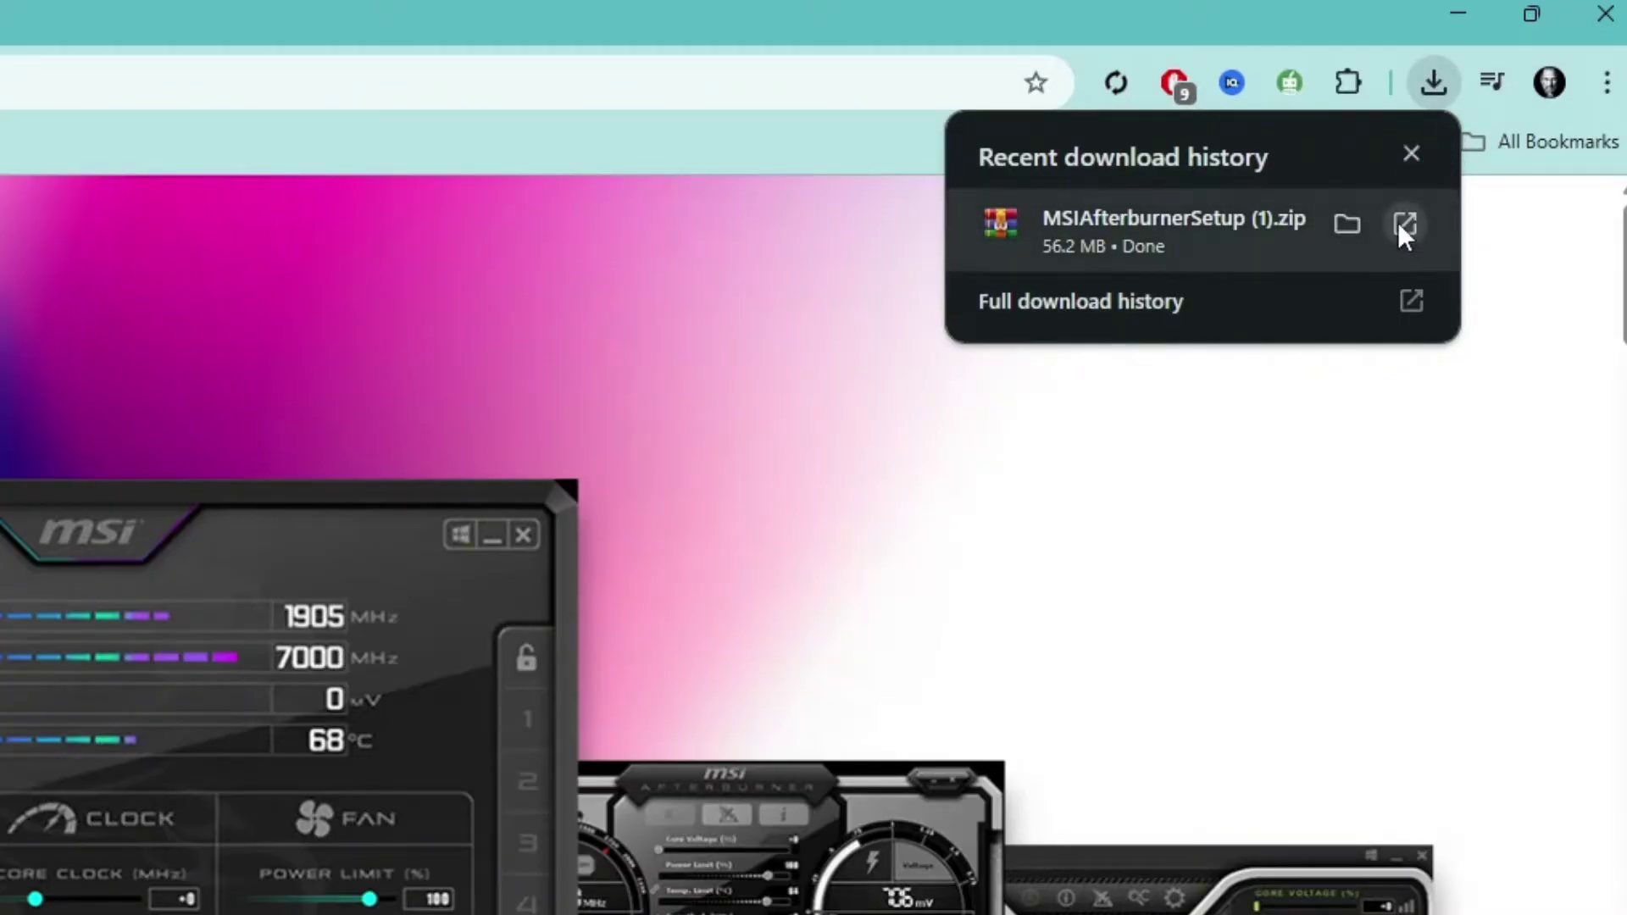
left_click(1398, 223)
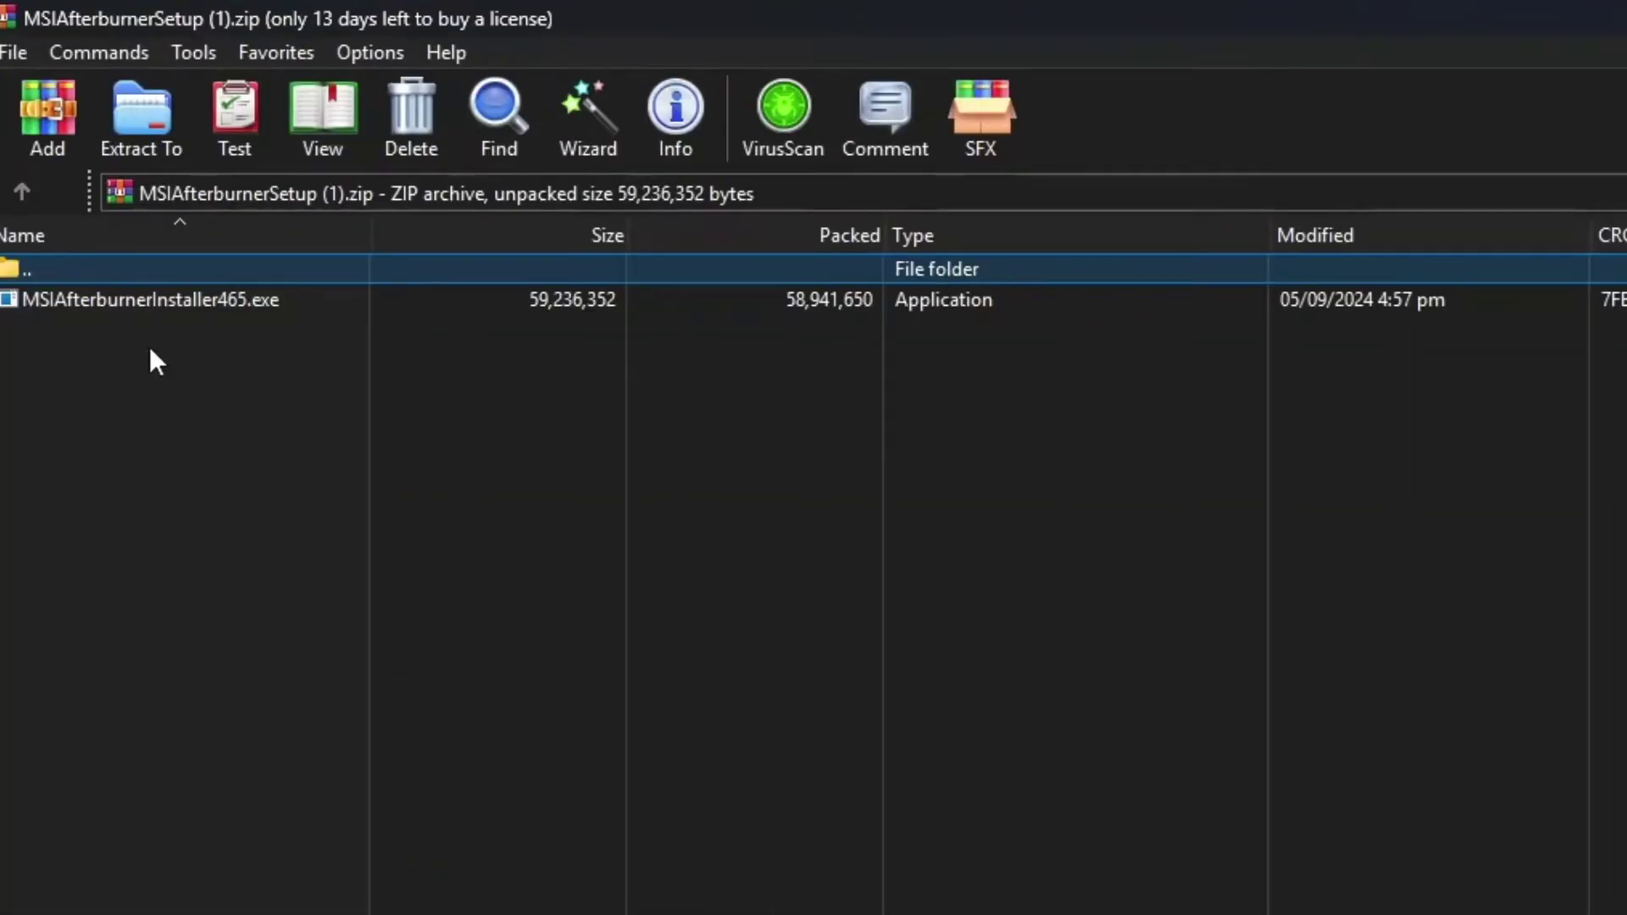
left_click(127, 140)
left_click(940, 793)
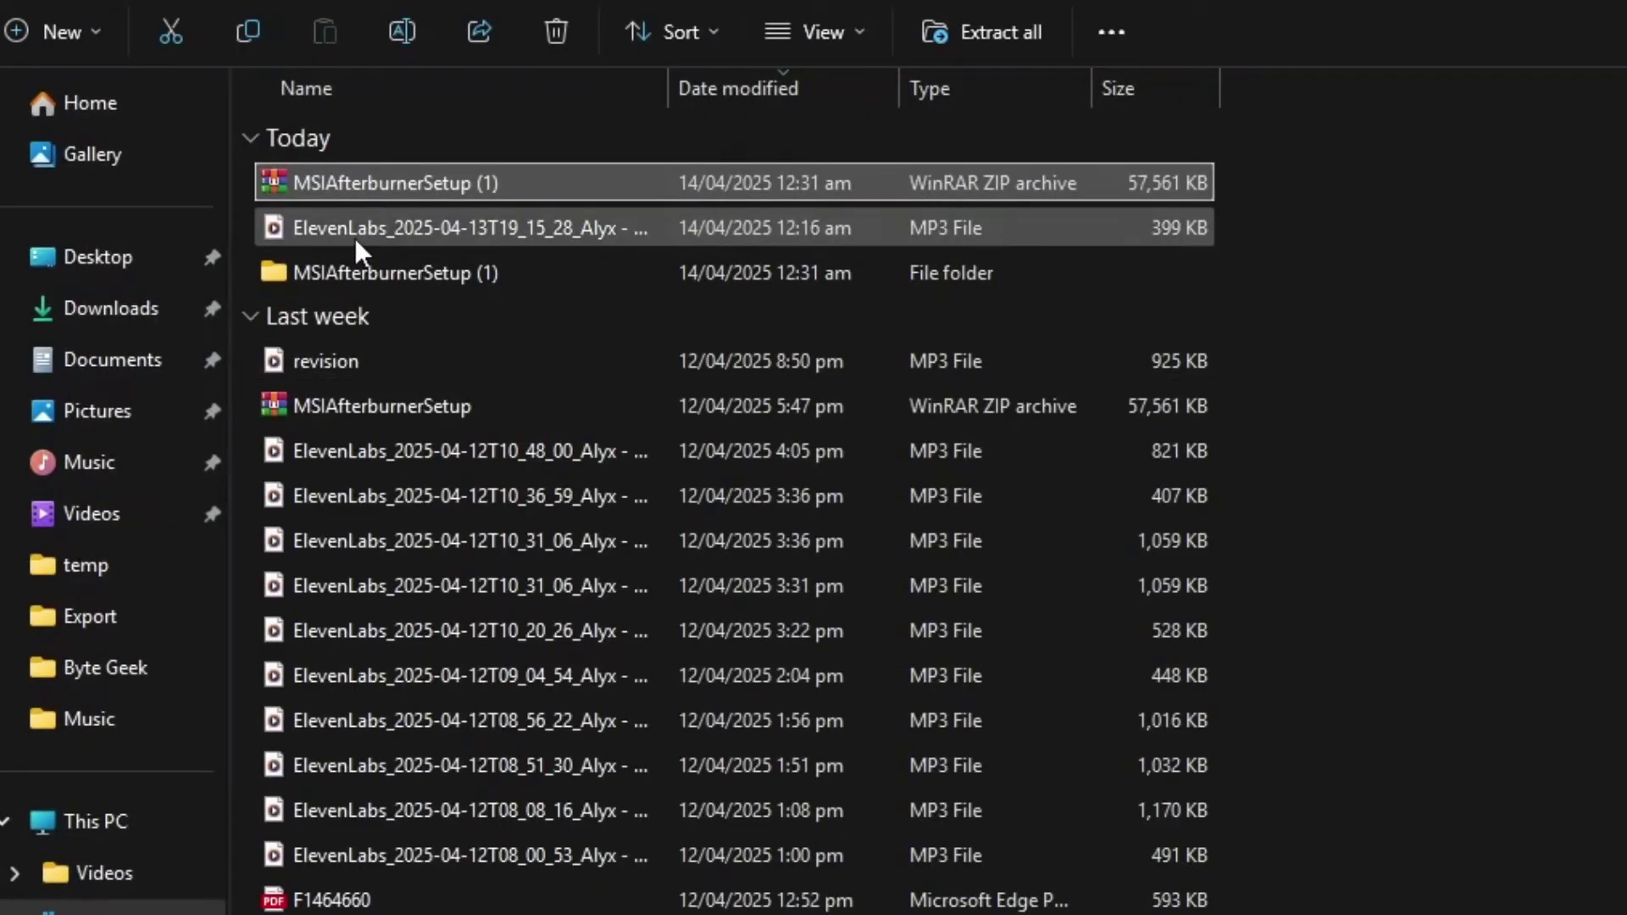
Step: Launch MSIAfterburnerInstaller465 from the extracted MSIAfterburnerSetup (1) folder, allowing it to run
left_click(366, 279)
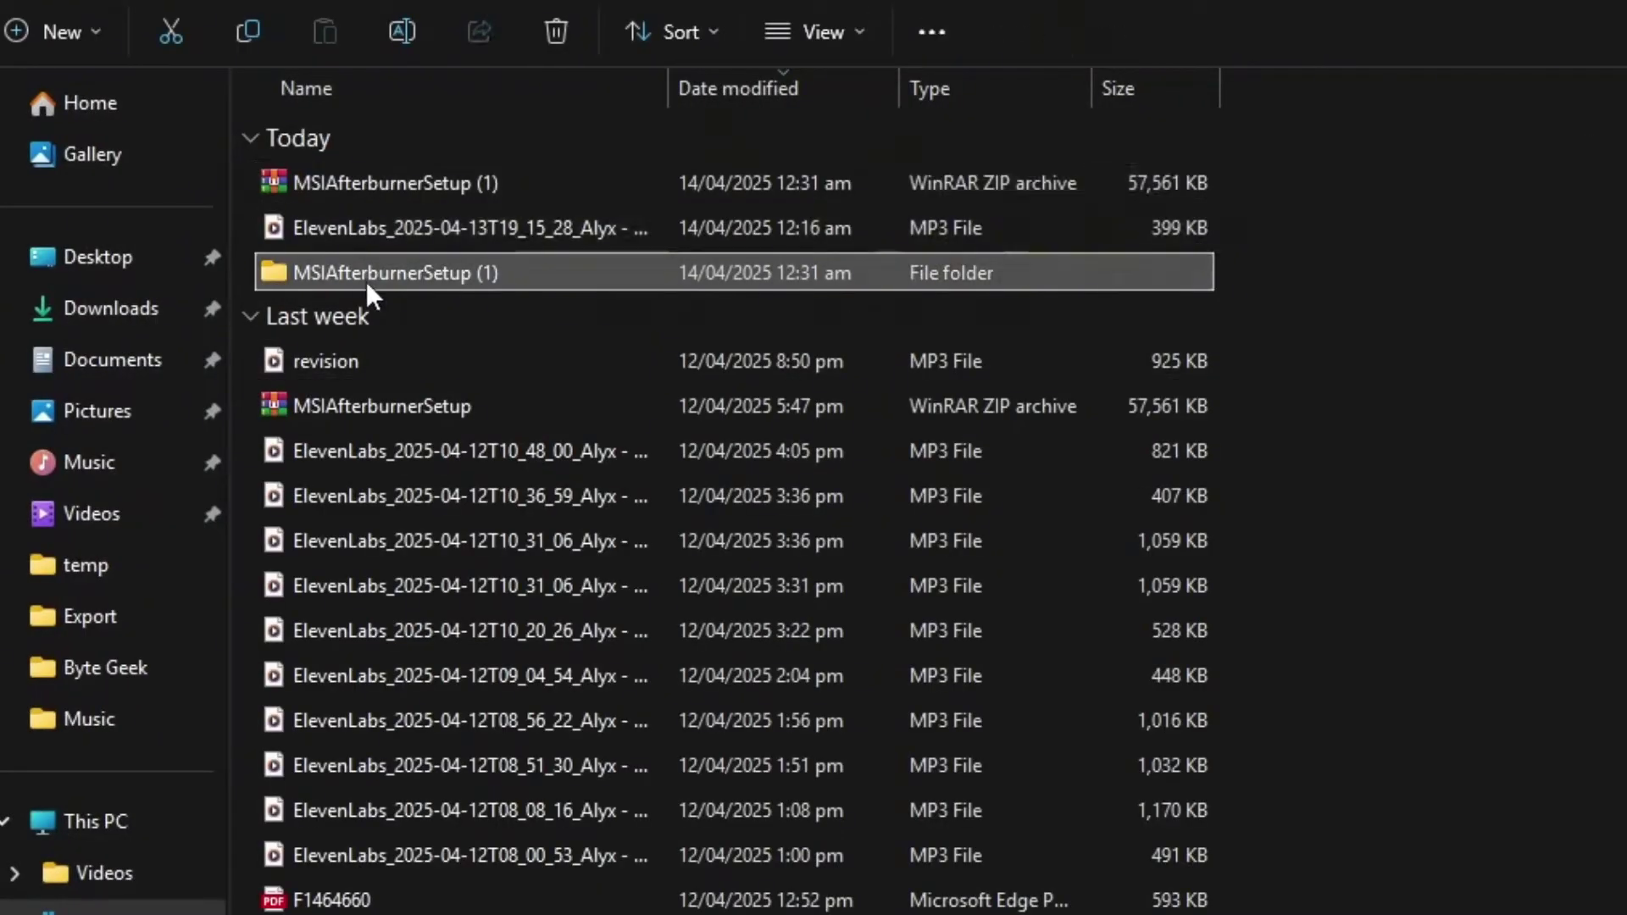
double_click(366, 281)
left_click(386, 200)
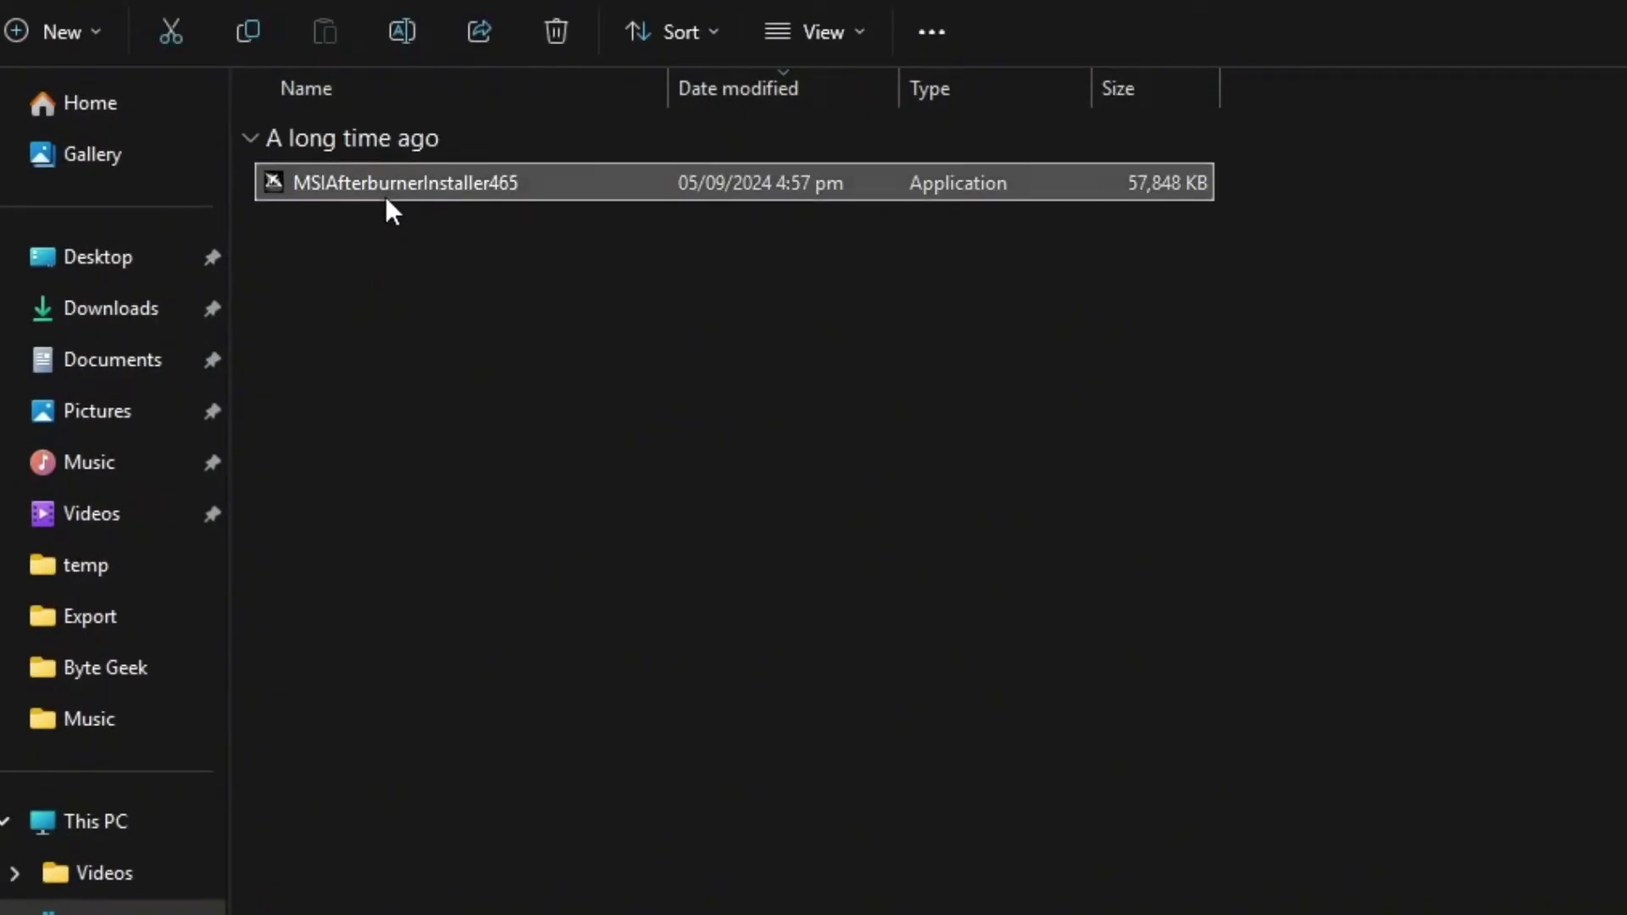
double_click(286, 189)
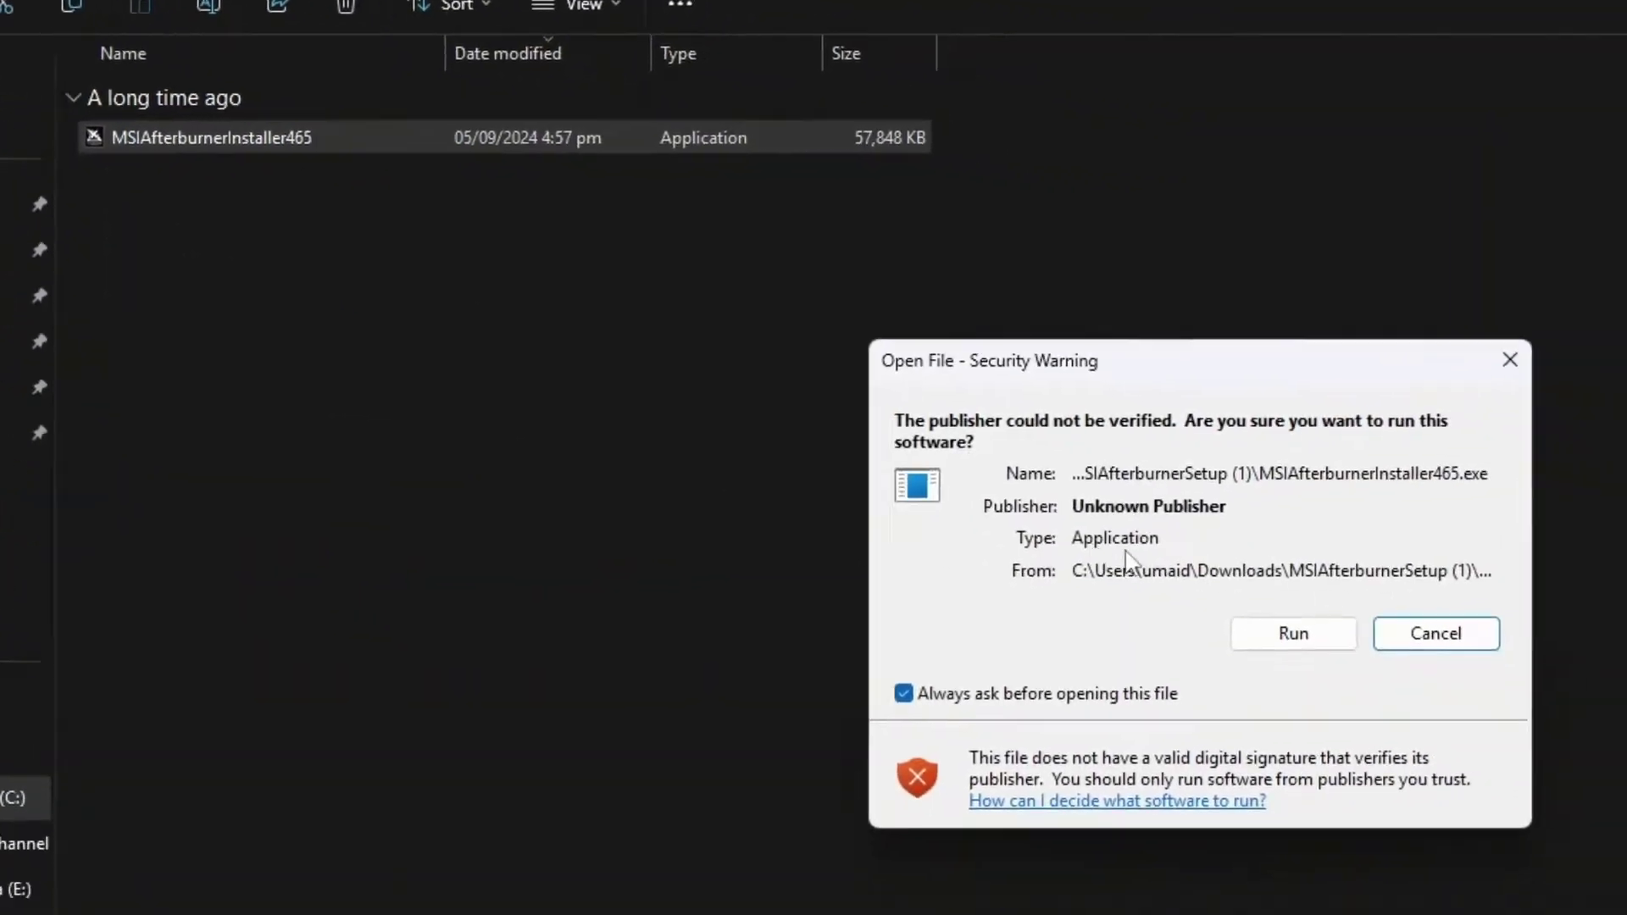
left_click(1009, 543)
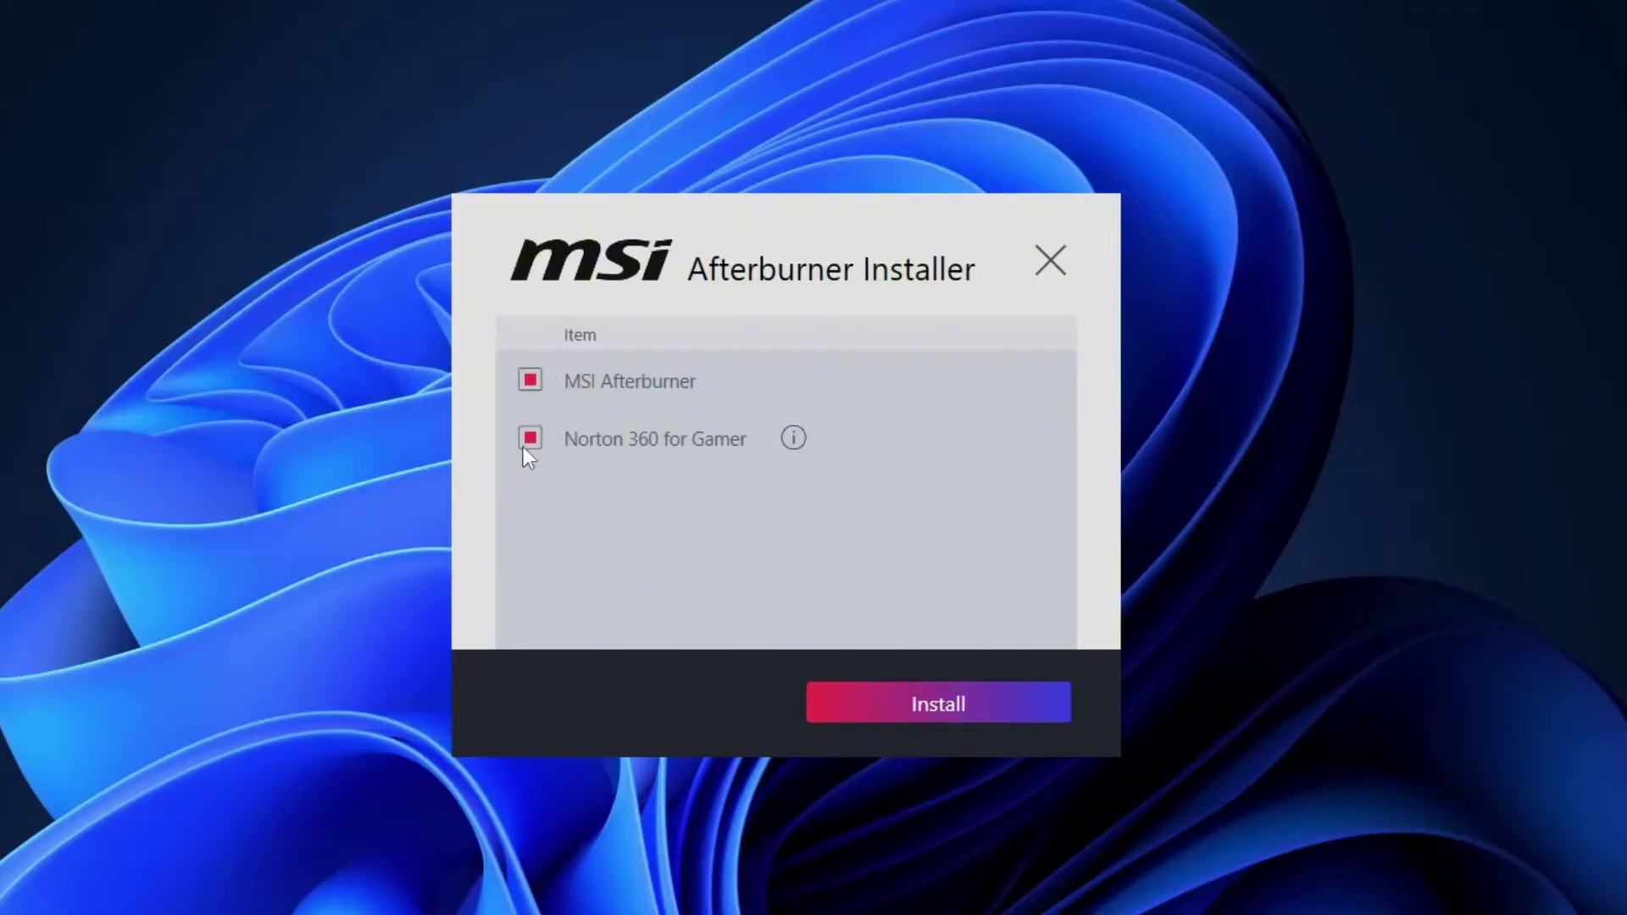
Step: Start installing MSI Afterburner from the MSI Afterburner Installer window
left_click(928, 700)
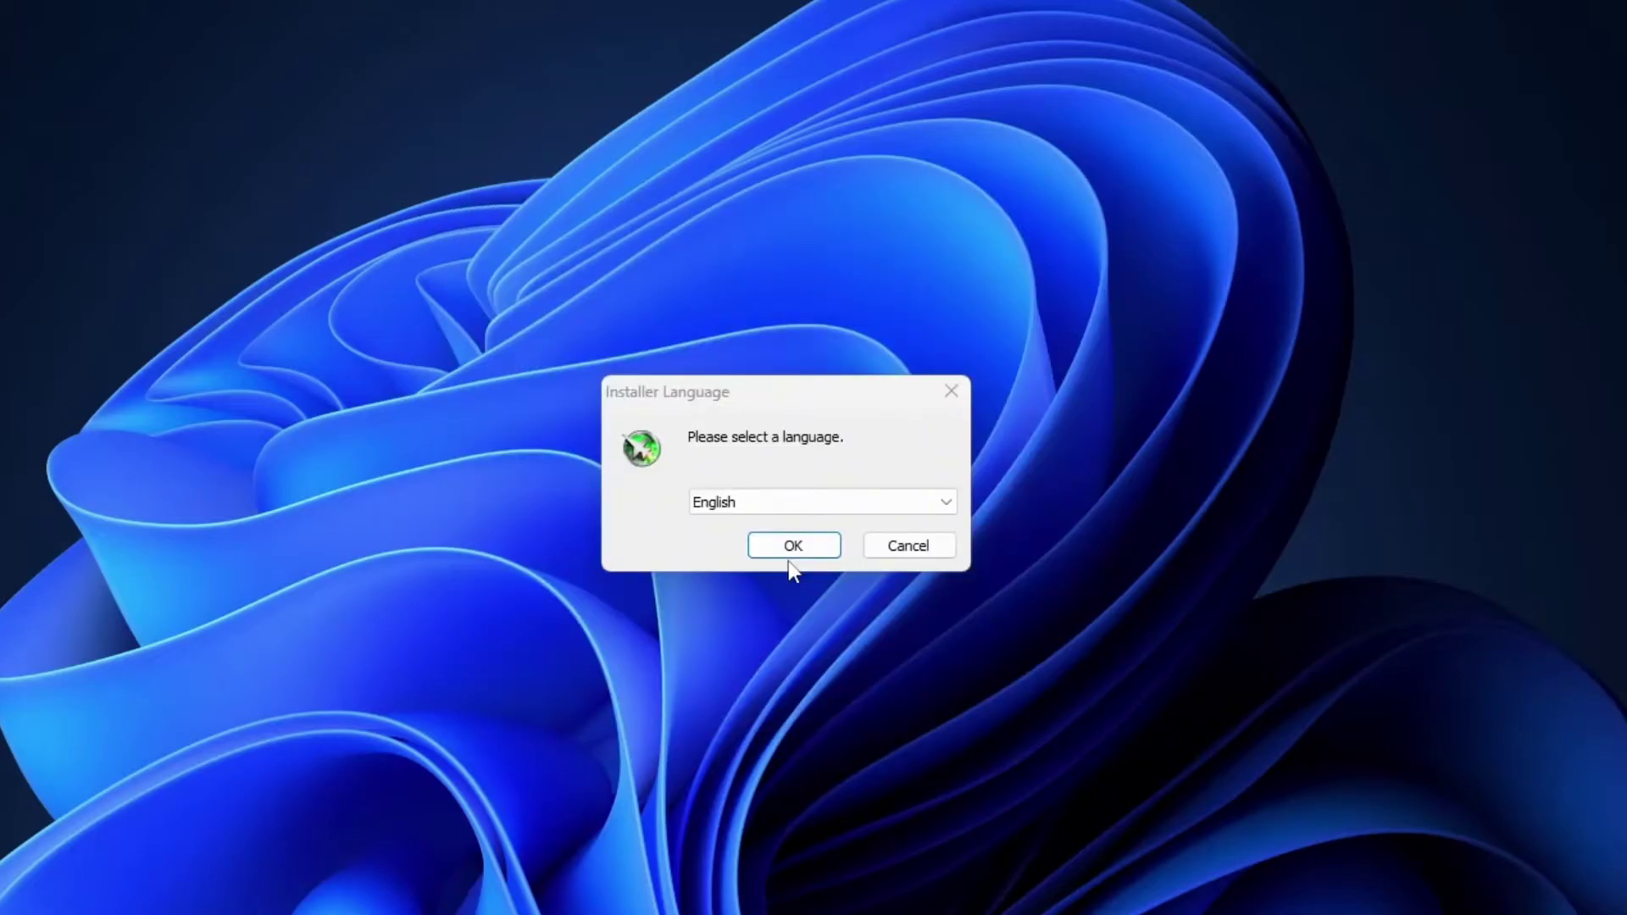
Step: Choose English, accept the license, keep both components and the default C:\Program Files (x86)\MSI Afterburner\ folder, and install
left_click(797, 550)
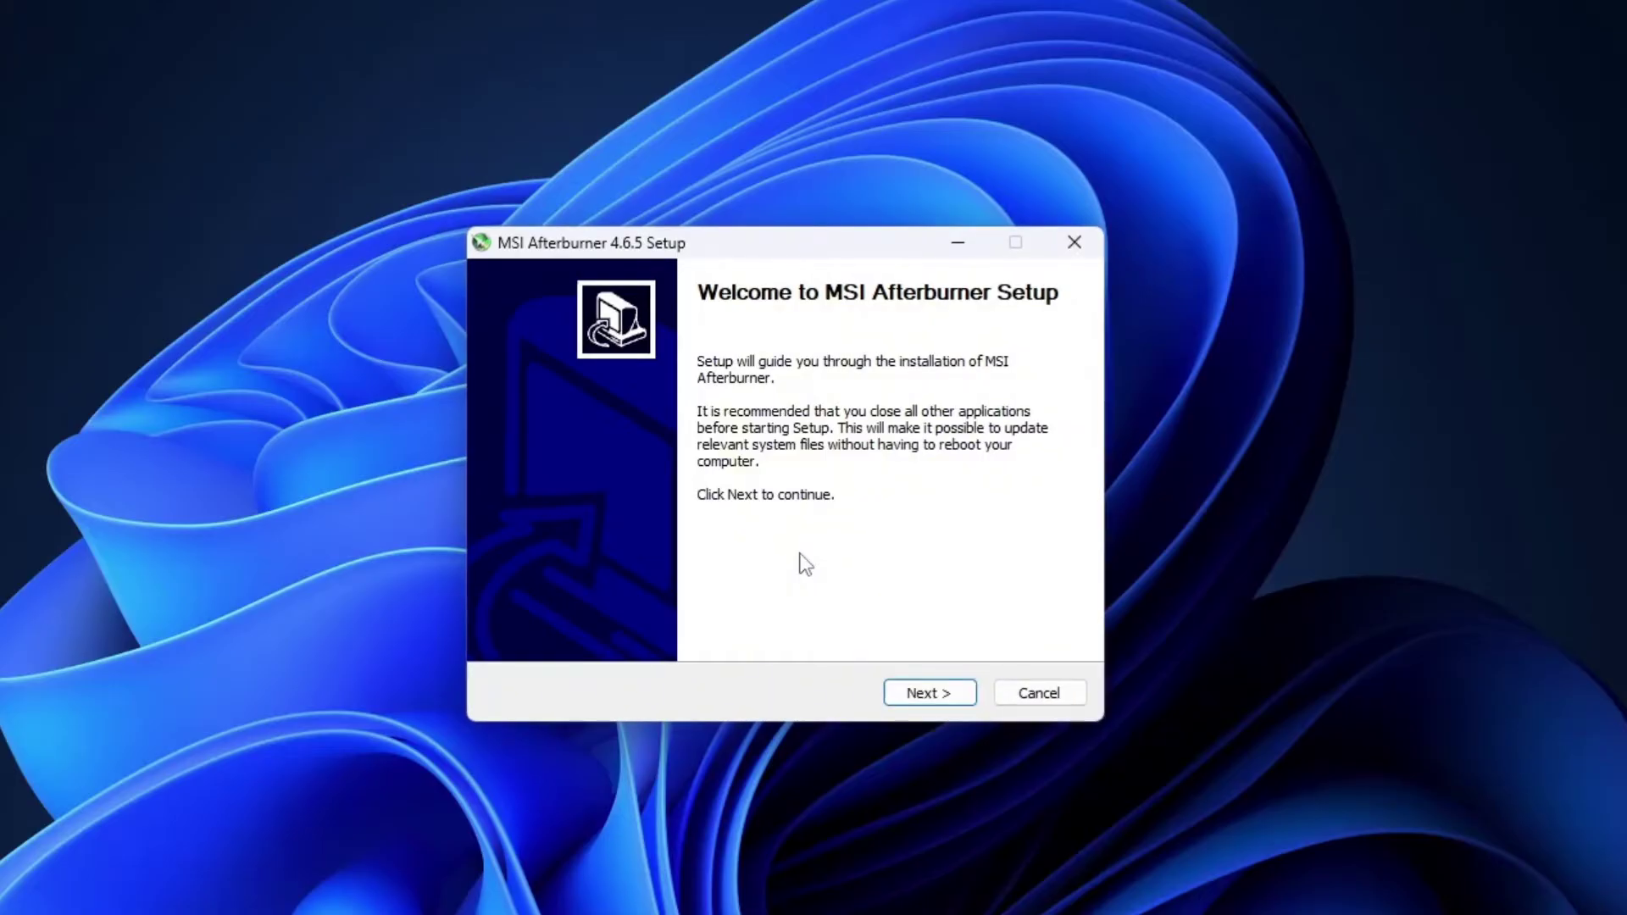
left_click(930, 699)
left_click(622, 614)
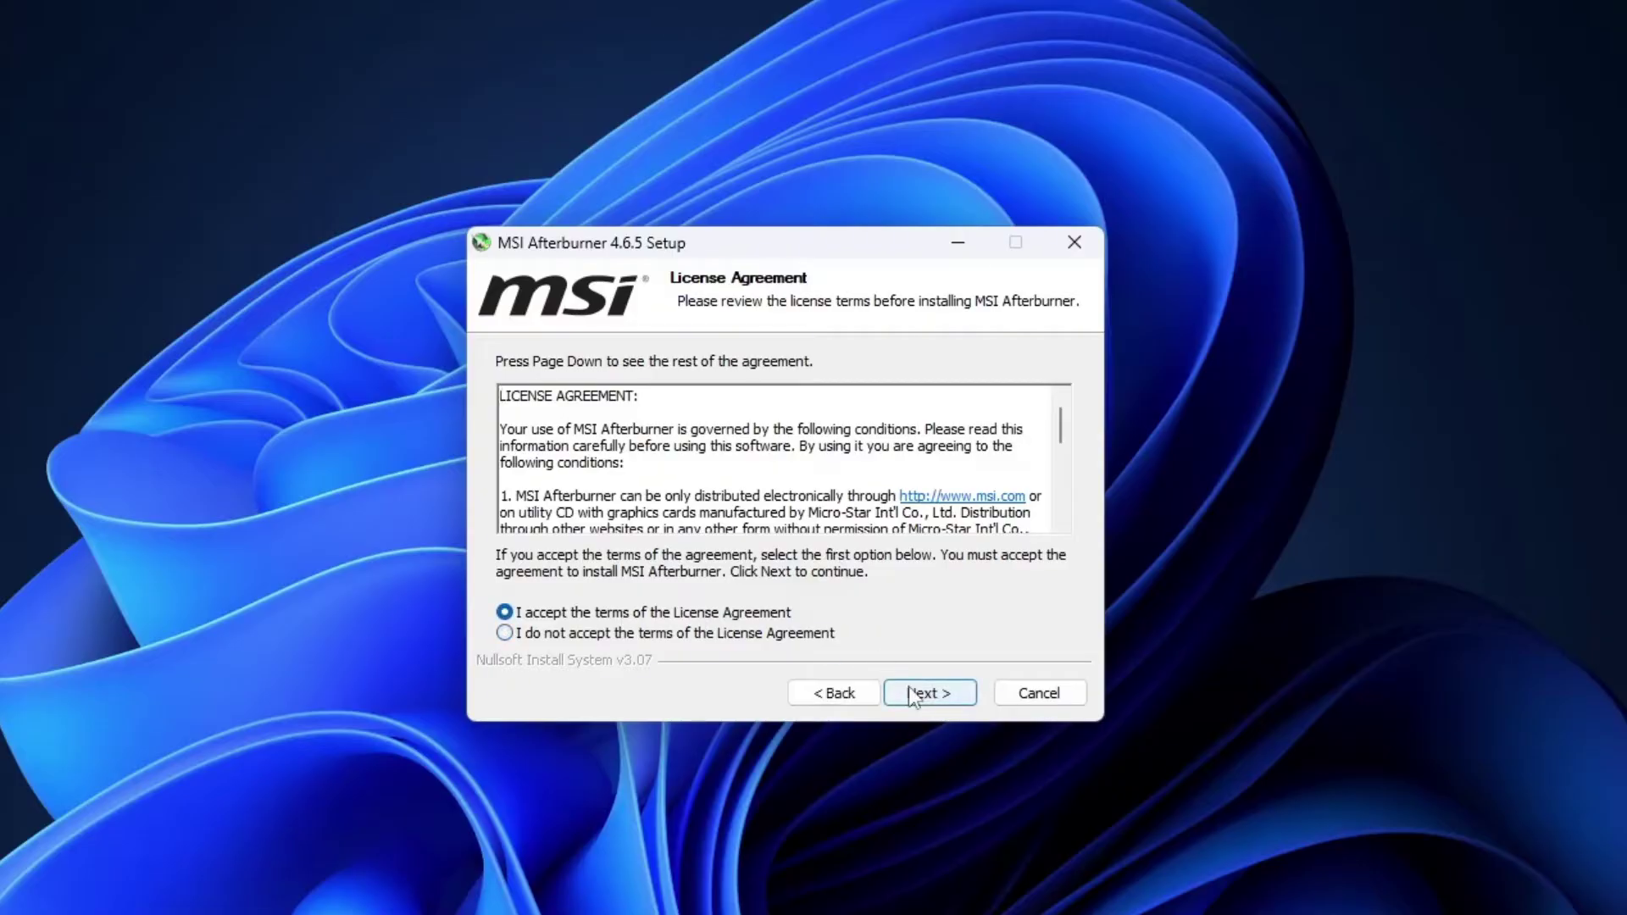
left_click(908, 688)
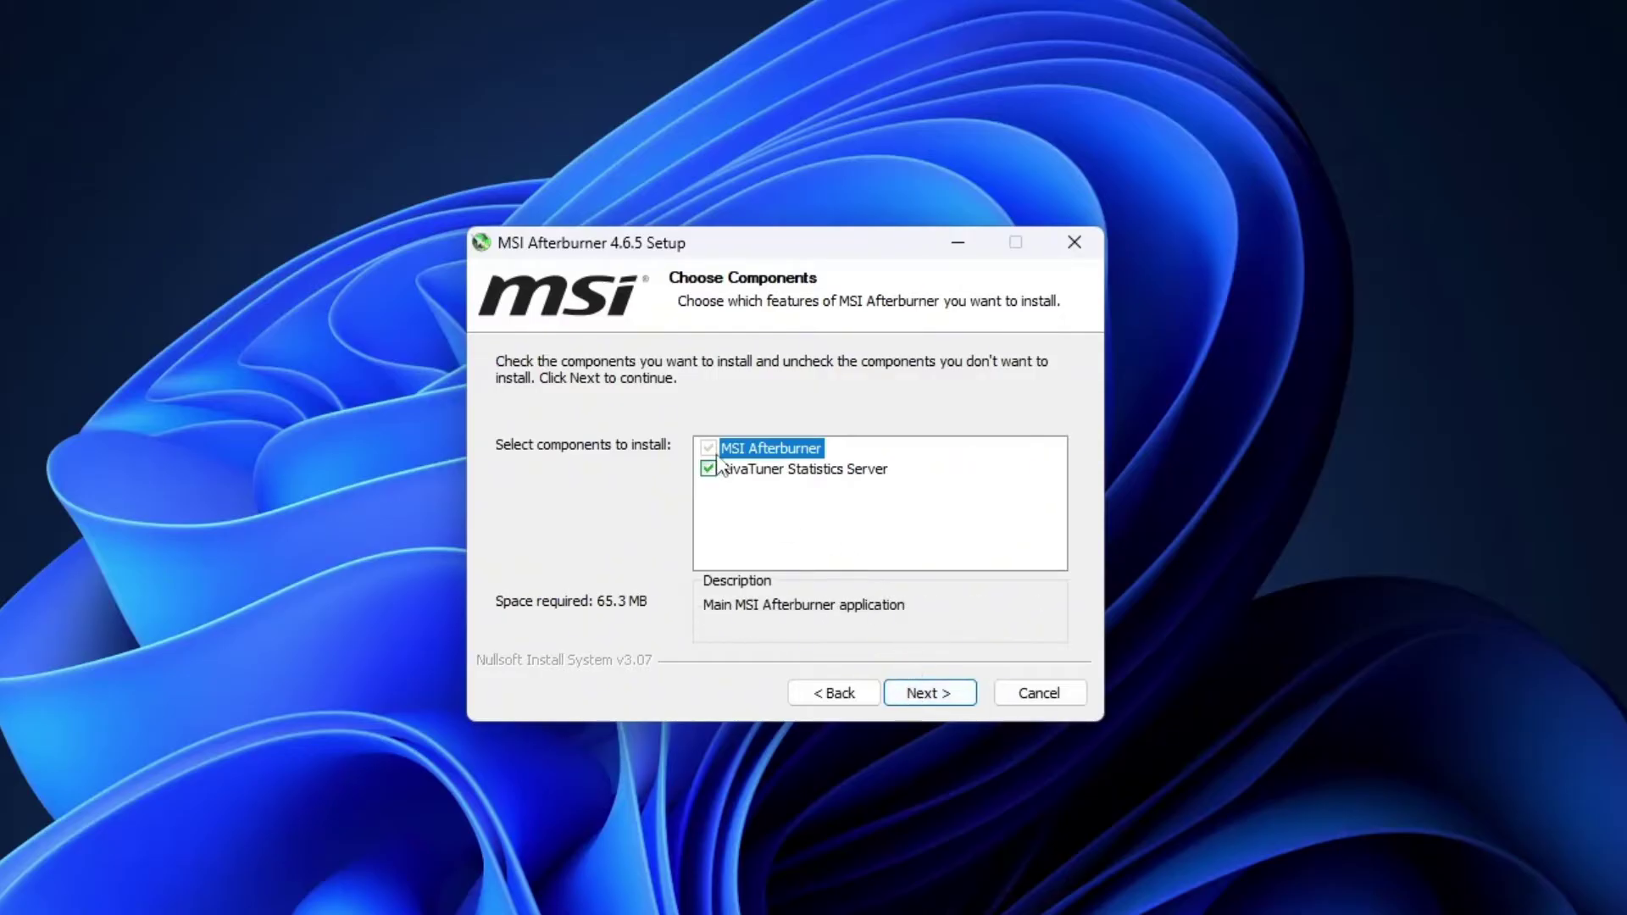
left_click(916, 693)
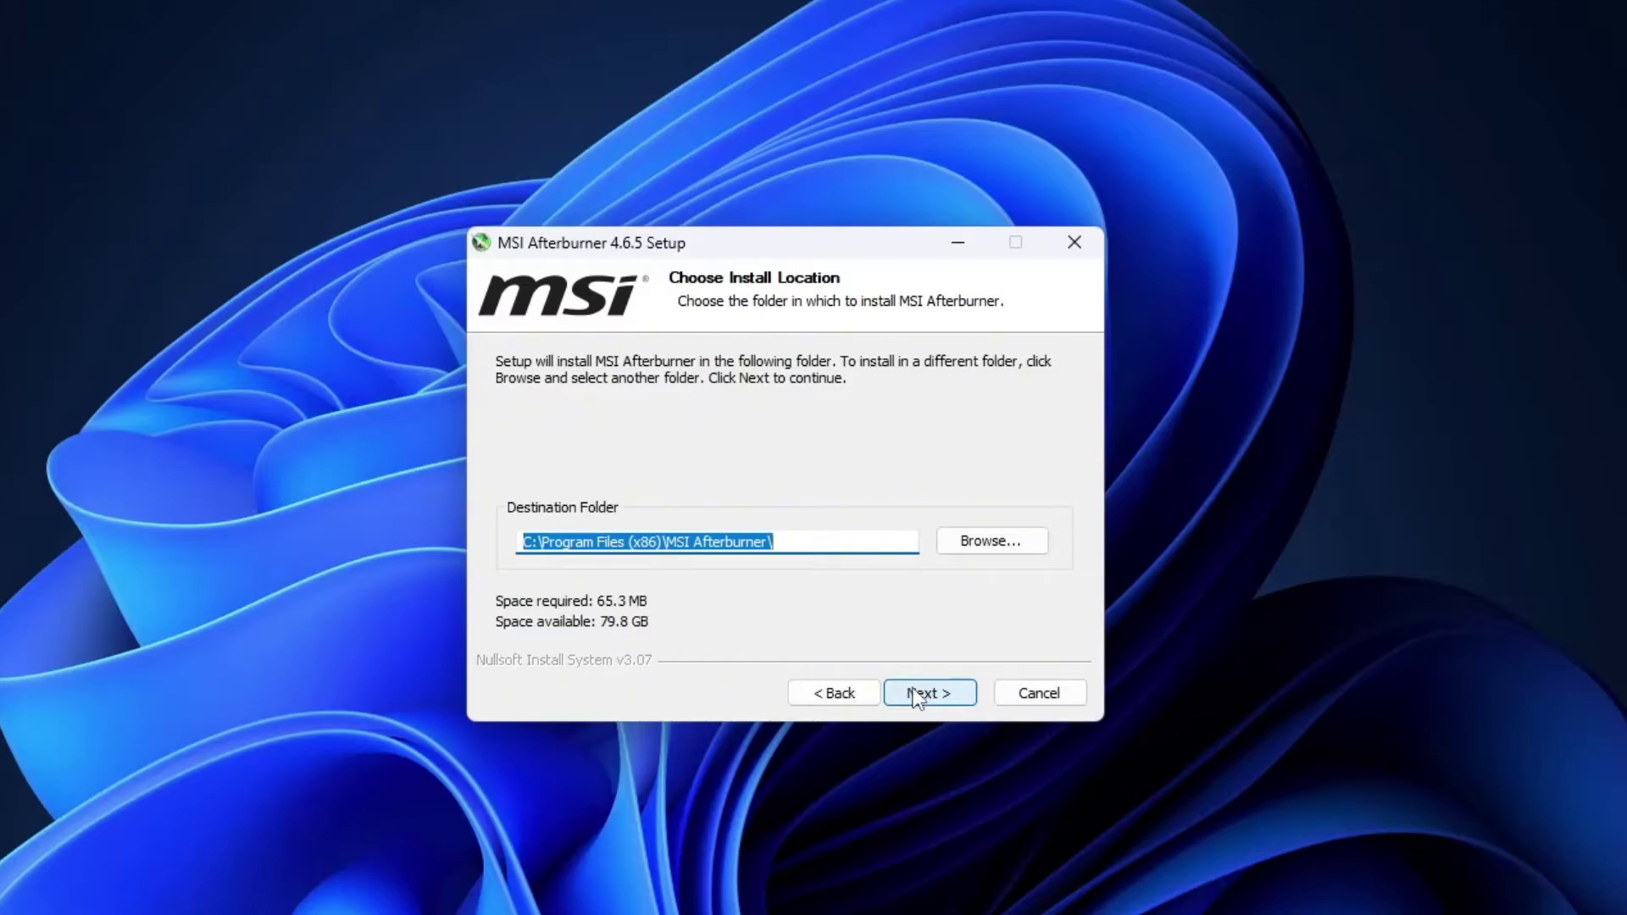
left_click(915, 695)
left_click(916, 695)
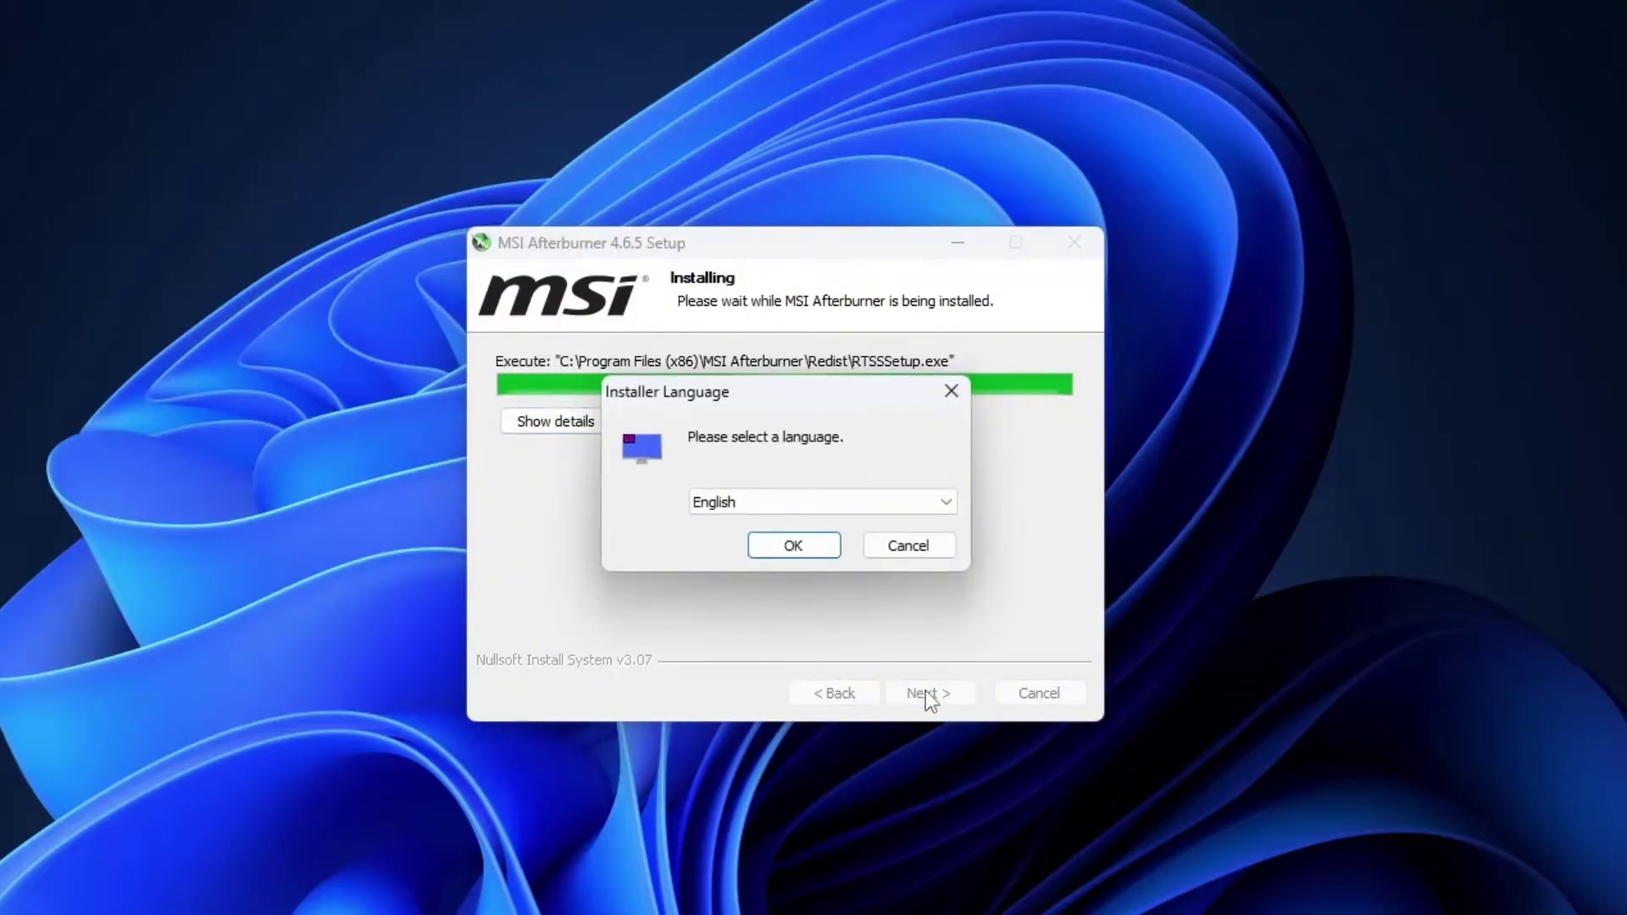
Step: Reinstall RivaTuner Statistics Server 7.3.4 in English, accepting its license agreement
left_click(797, 548)
left_click(859, 568)
left_click(927, 691)
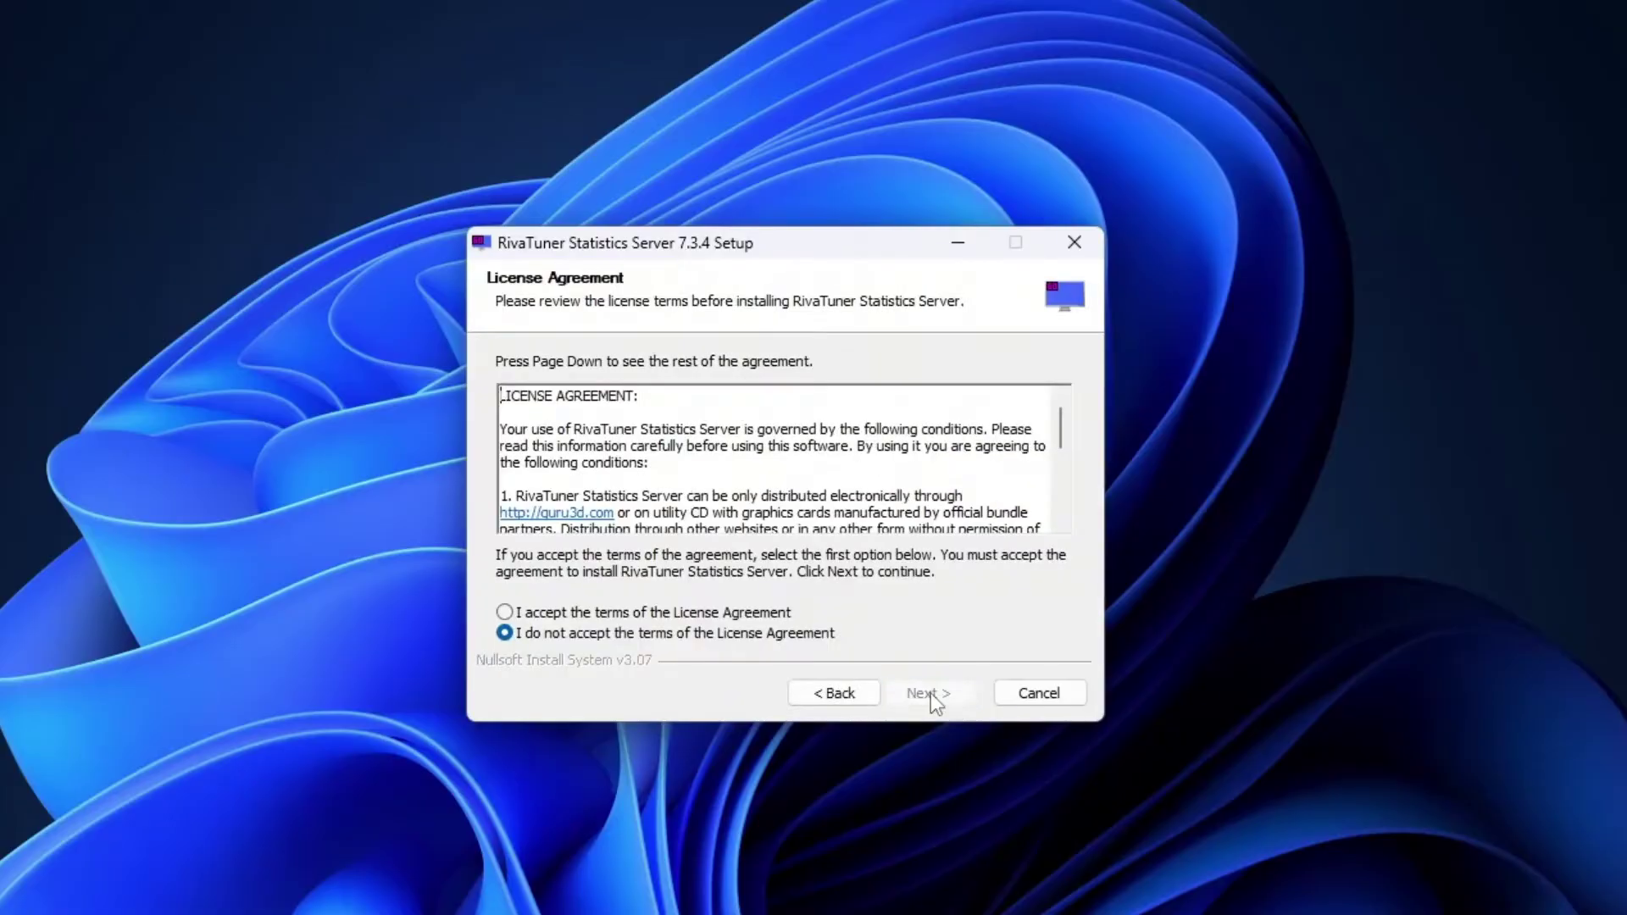
left_click(502, 611)
left_click(927, 693)
left_click(927, 693)
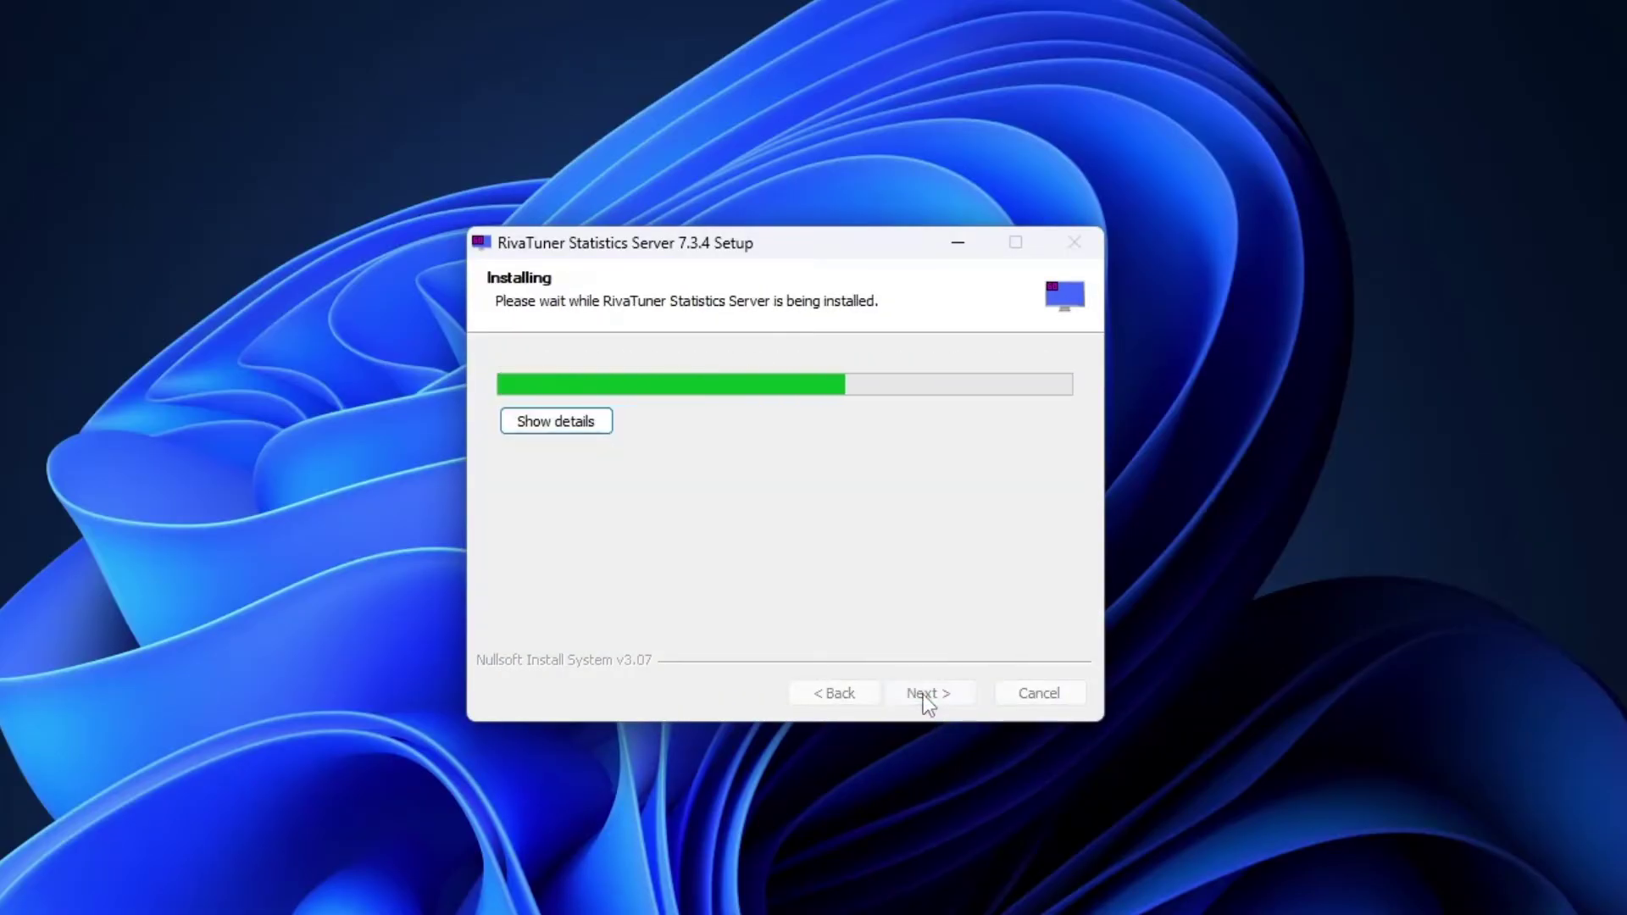
Step: Finish both setups with Show Readme and the post-install options unticked
left_click(705, 478)
left_click(927, 693)
left_click(705, 497)
left_click(705, 455)
left_click(892, 688)
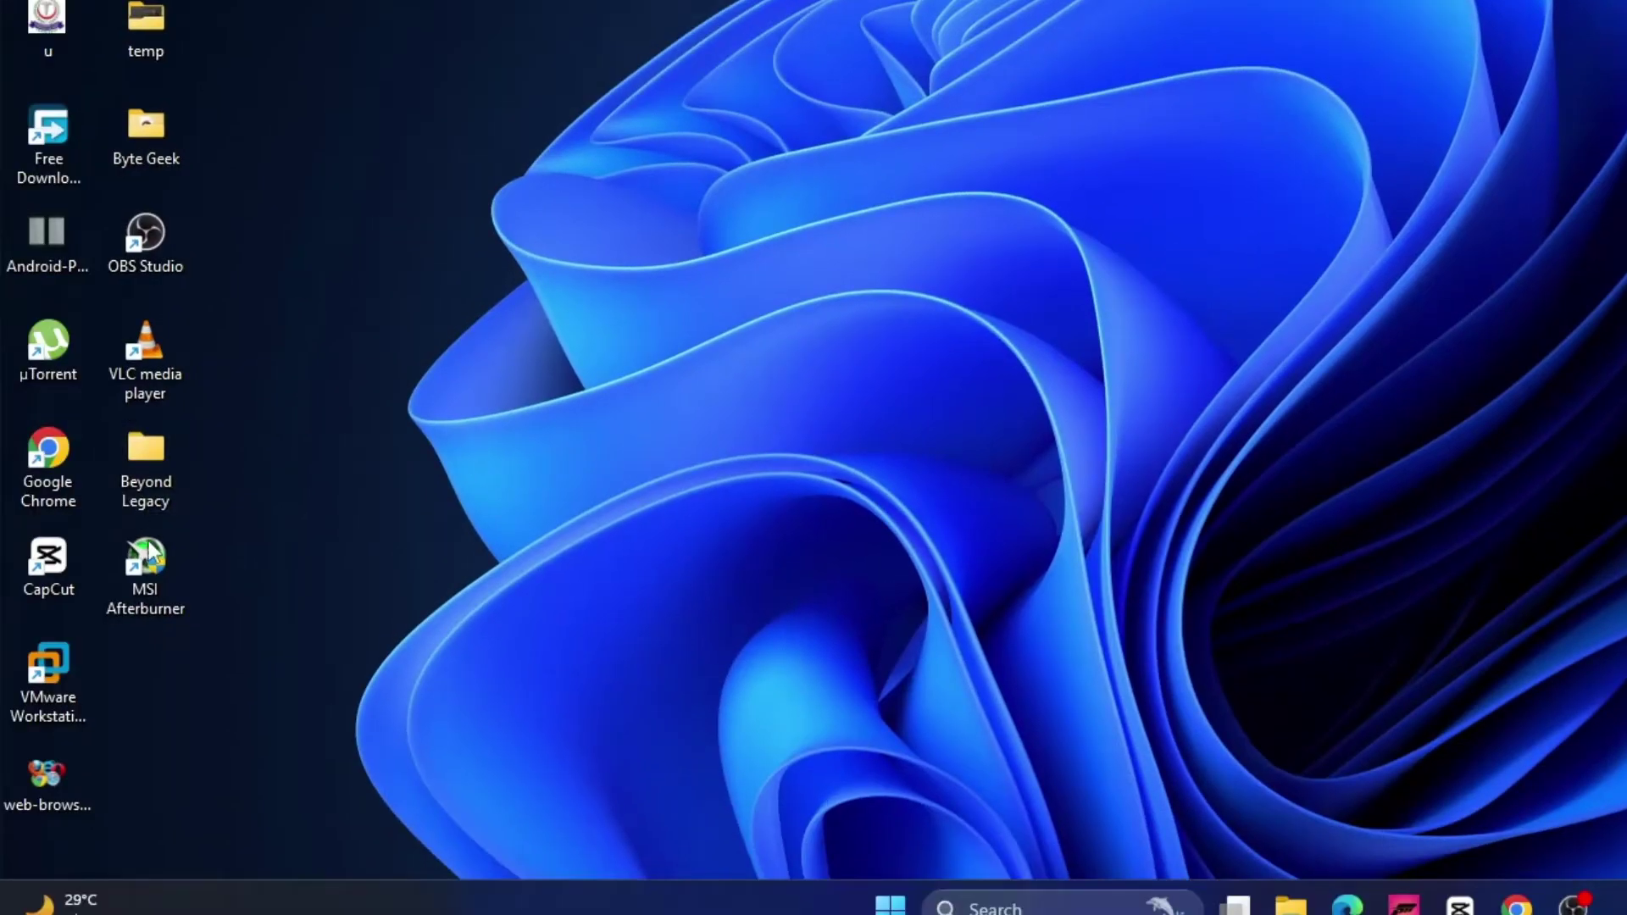
Step: Launch MSI Afterburner from its desktop shortcut
double_click(149, 567)
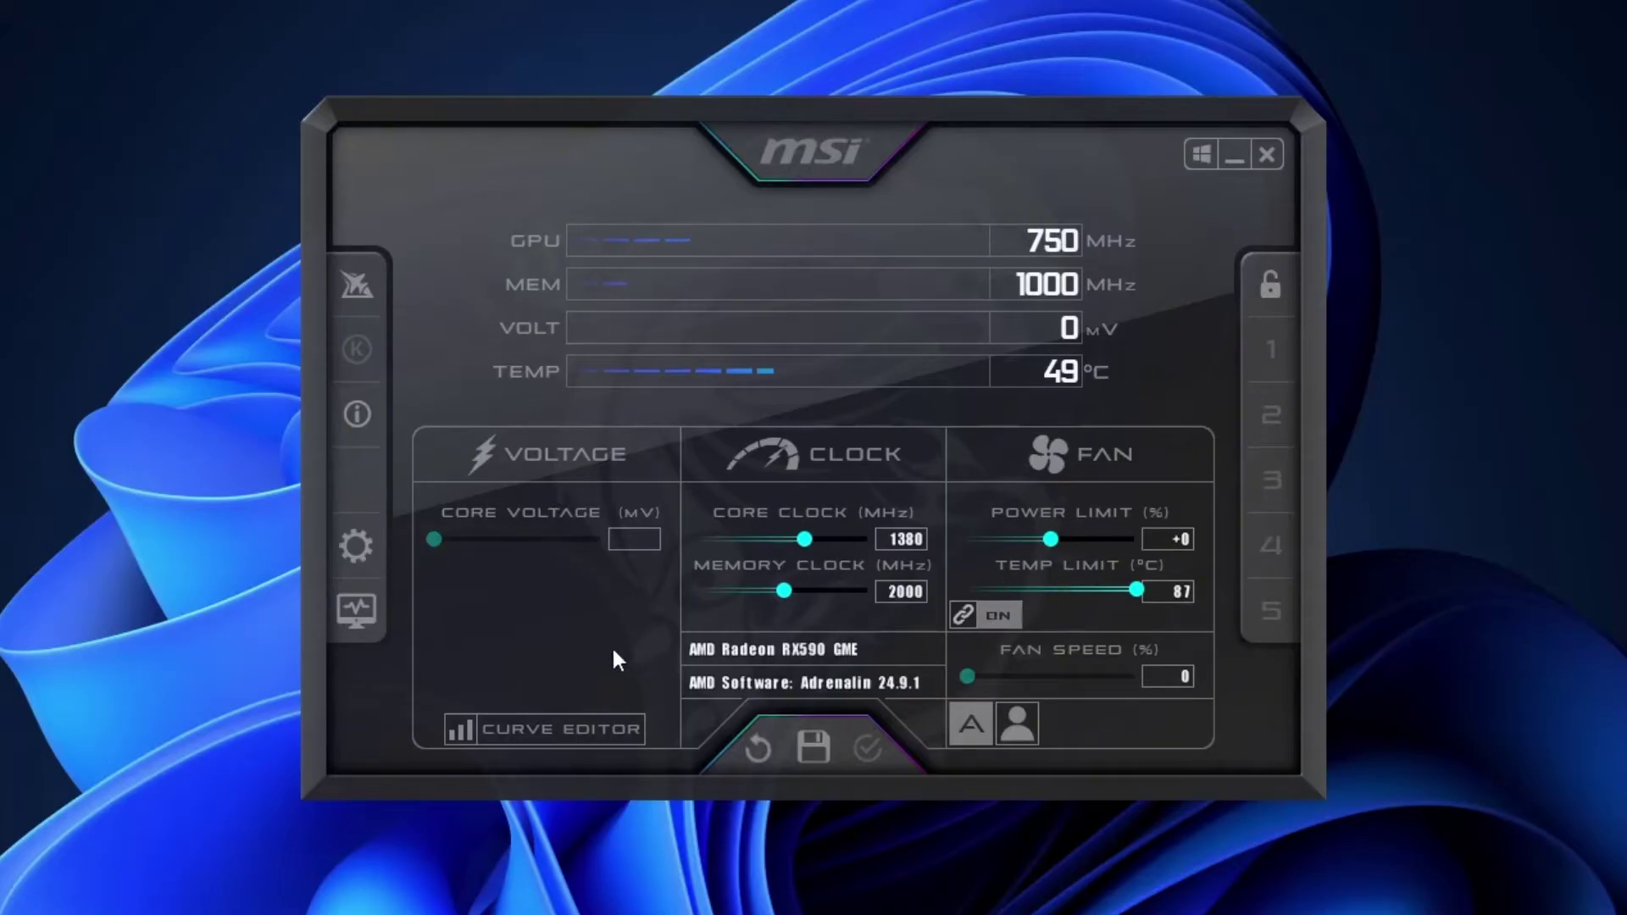
Step: Open MSI Afterburner's properties, move the dialog up and right, and show the Monitoring settings
left_click(354, 542)
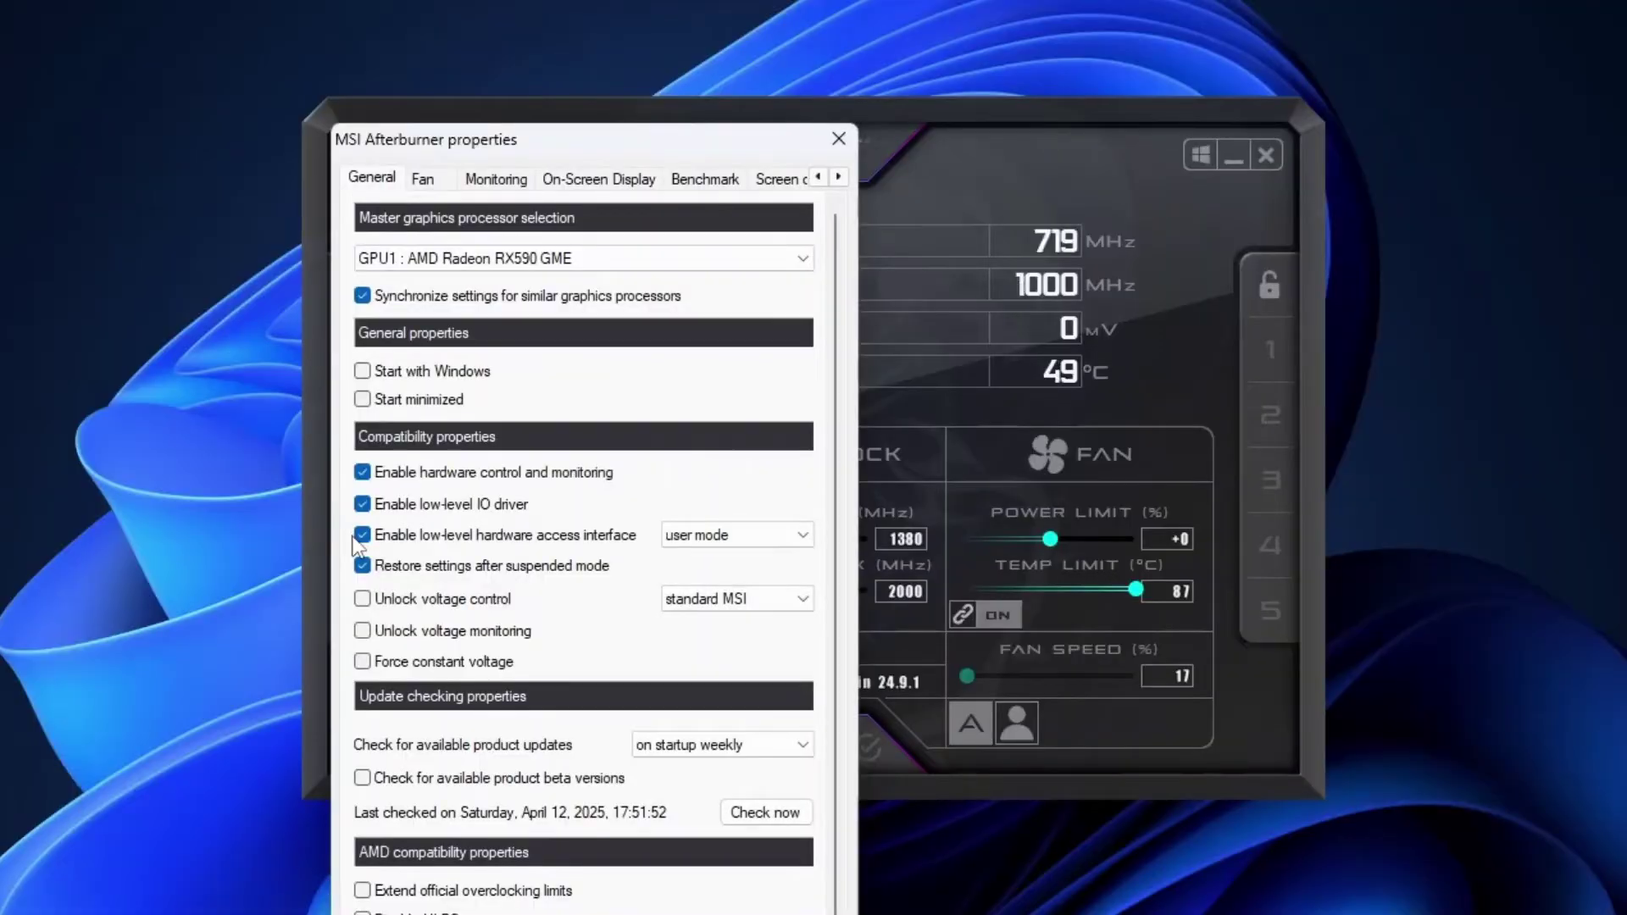
left_click_drag(581, 146, 797, 8)
left_click(705, 28)
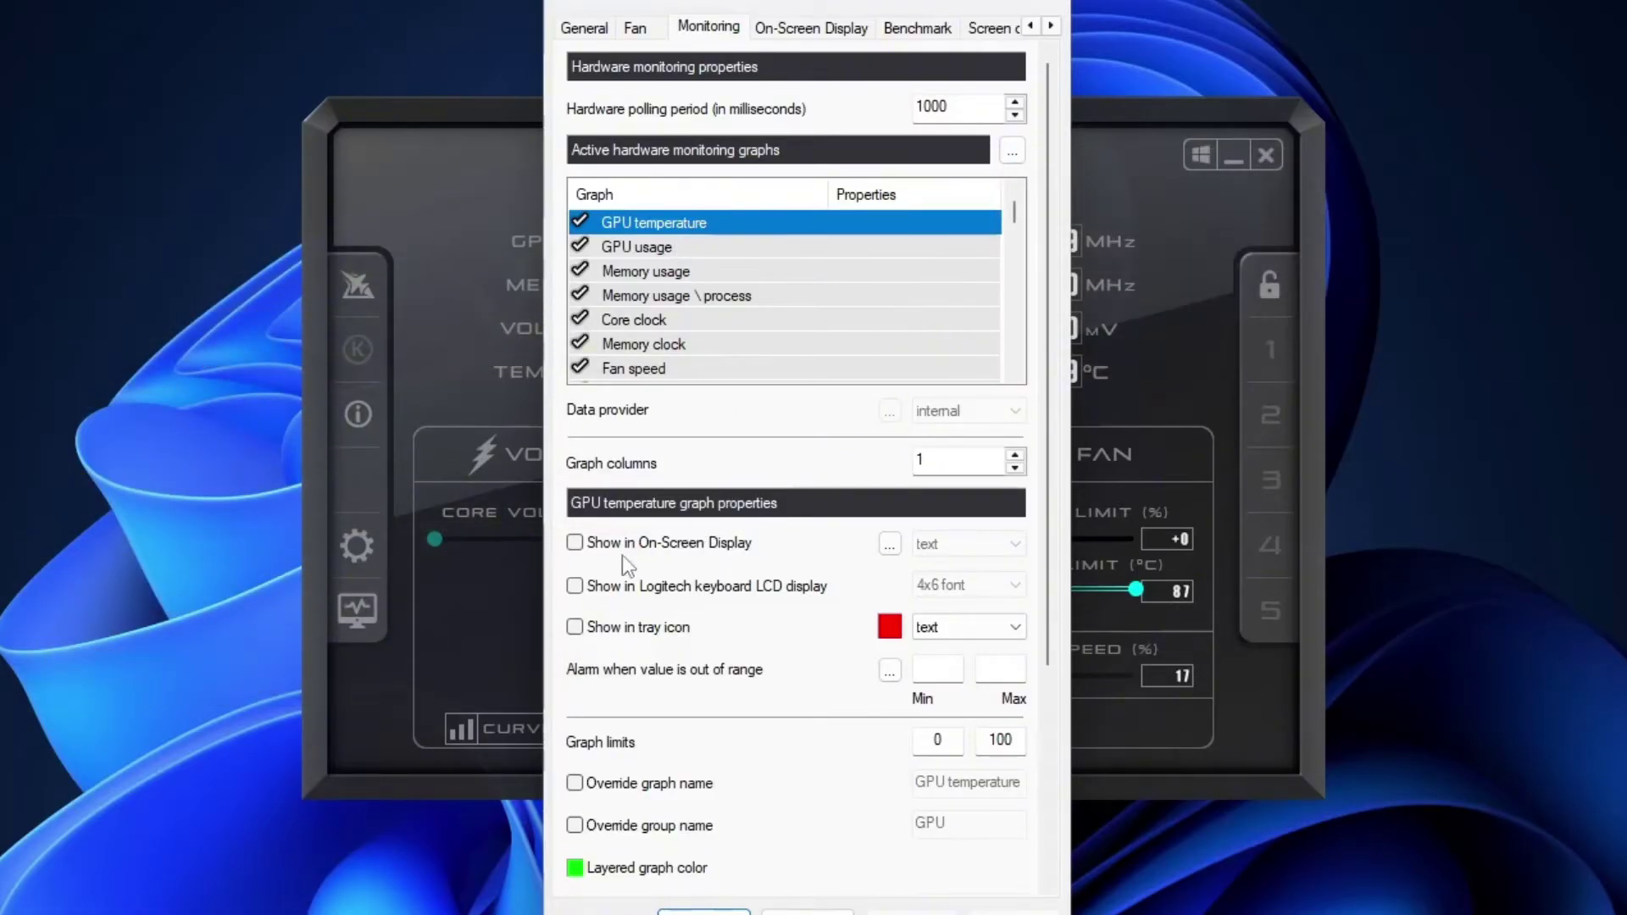
Step: Enable Show in On-Screen Display for GPU temperature, GPU usage, Memory usage and Core clock
left_click(573, 544)
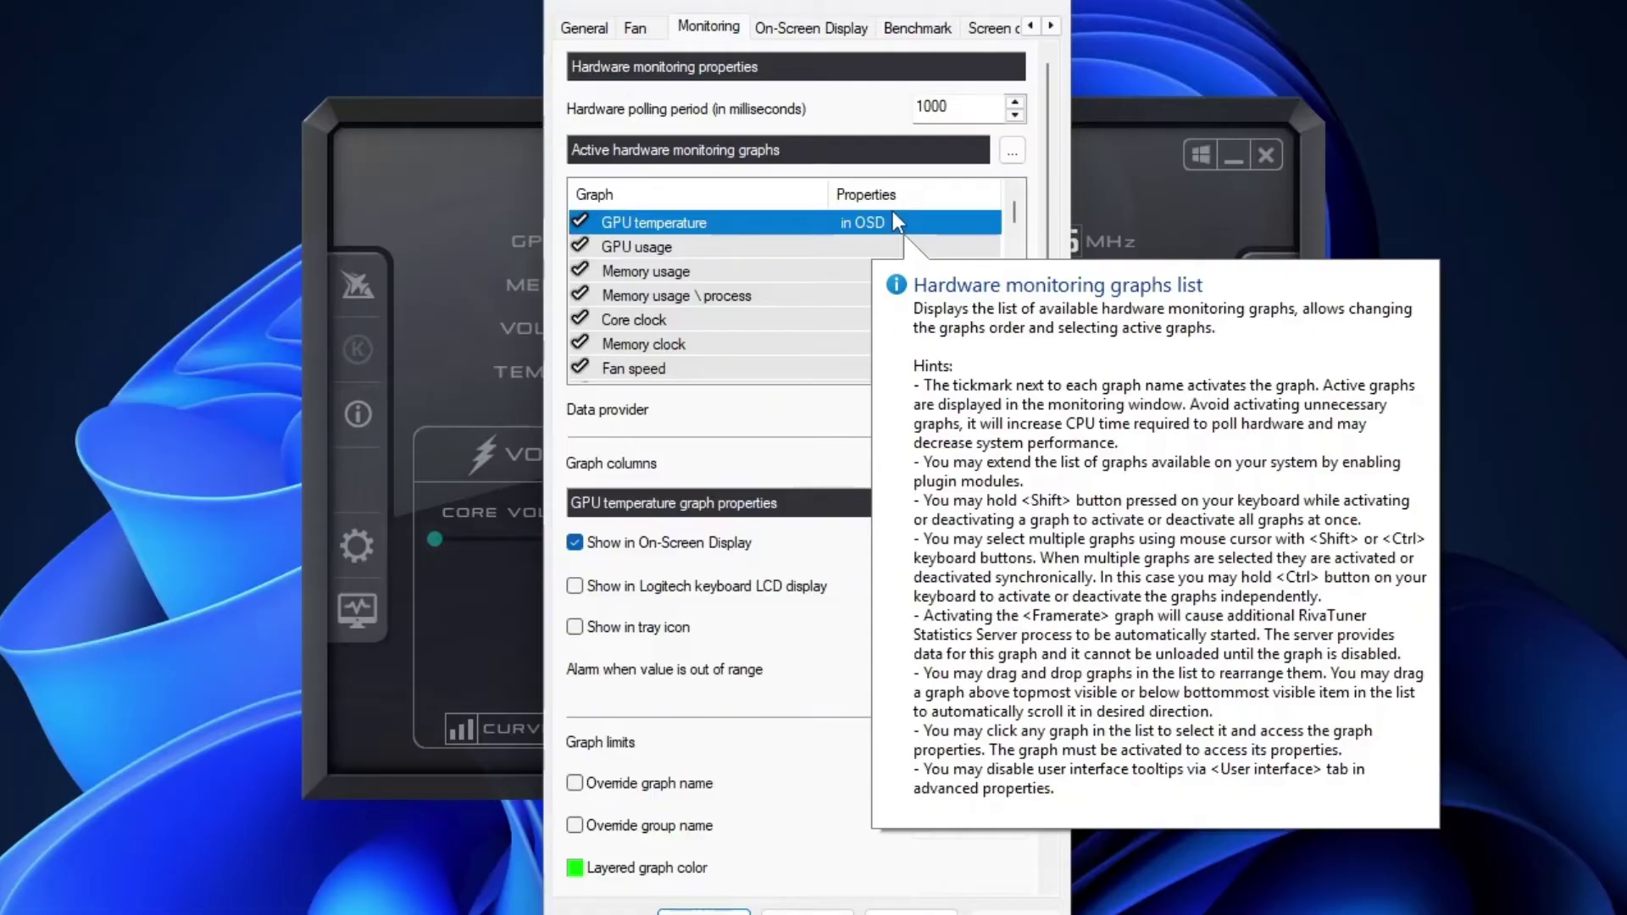
left_click(654, 271)
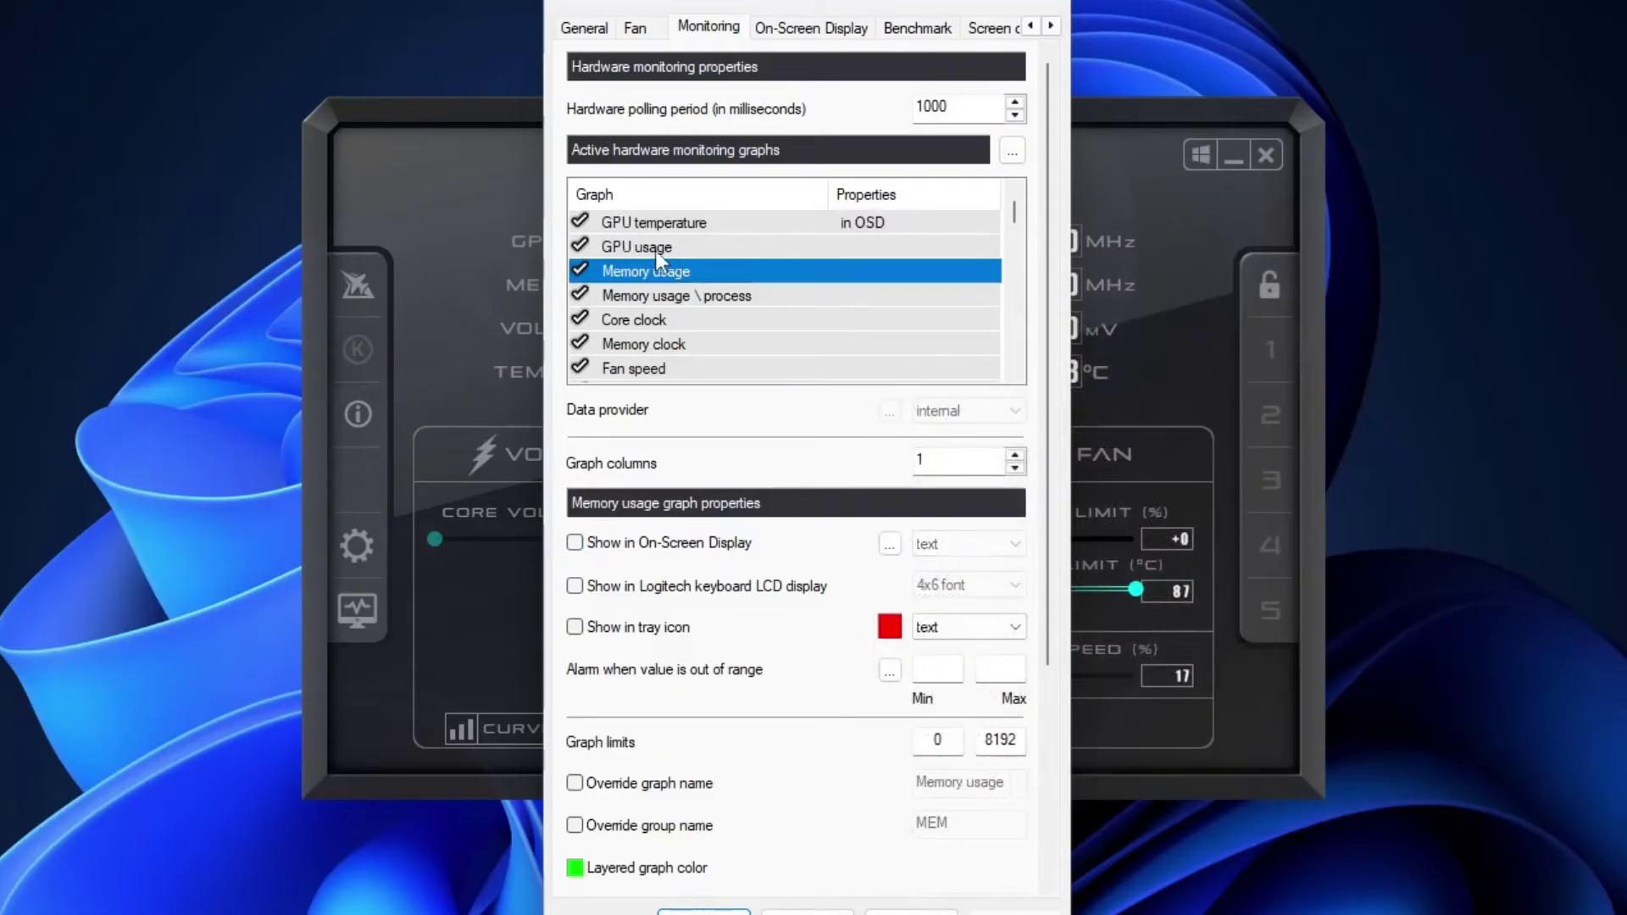
left_click(655, 251)
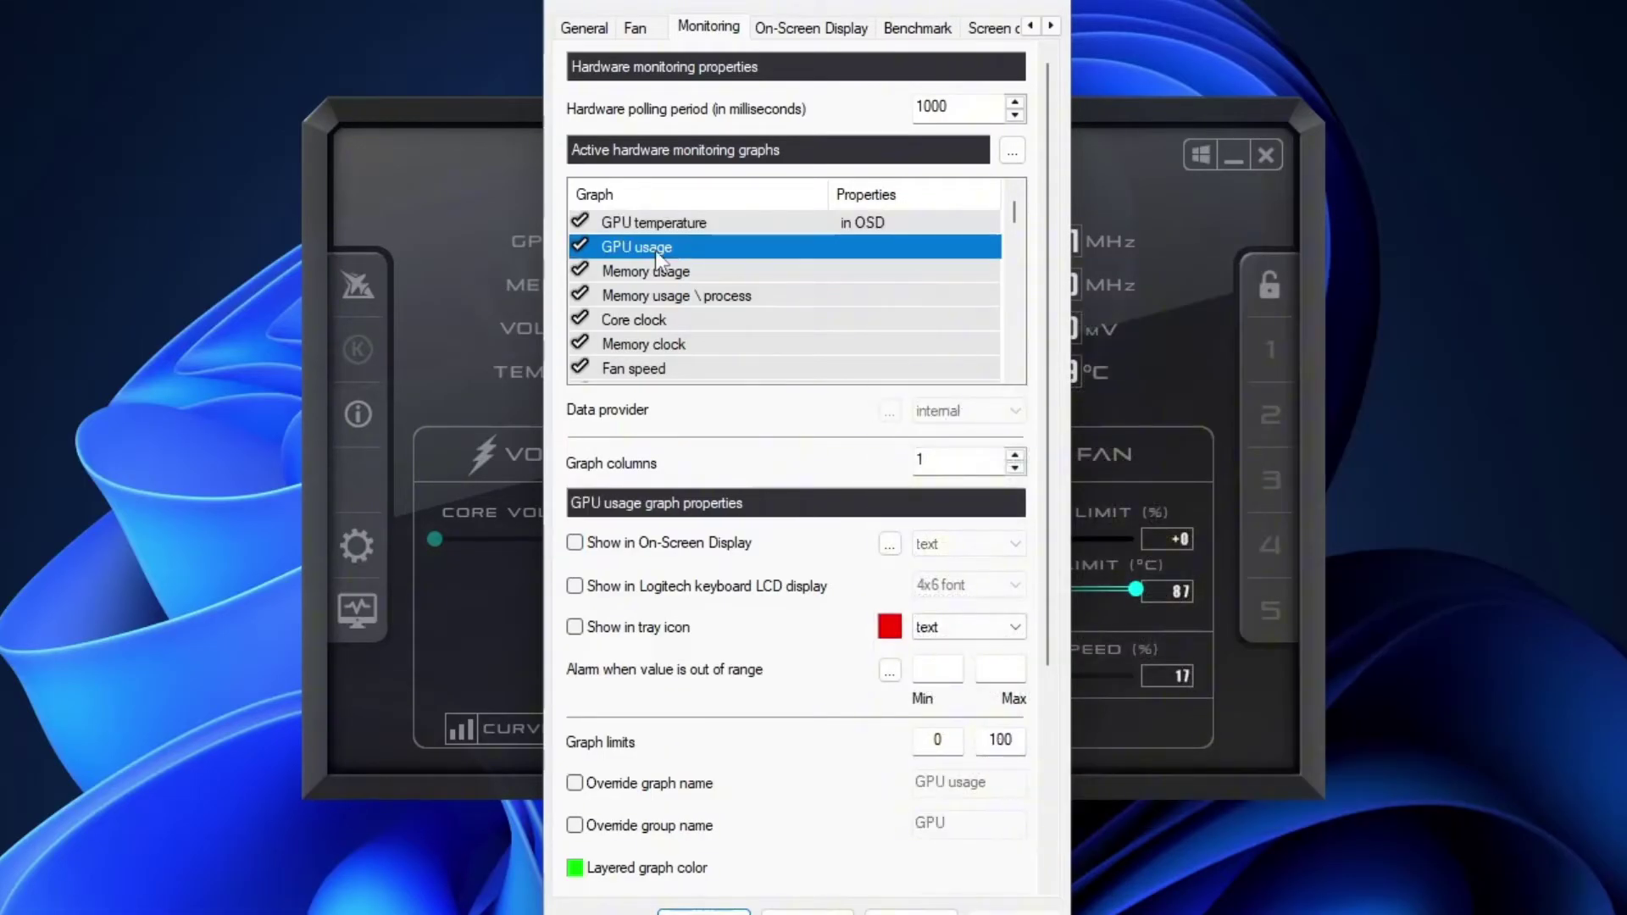
left_click(576, 543)
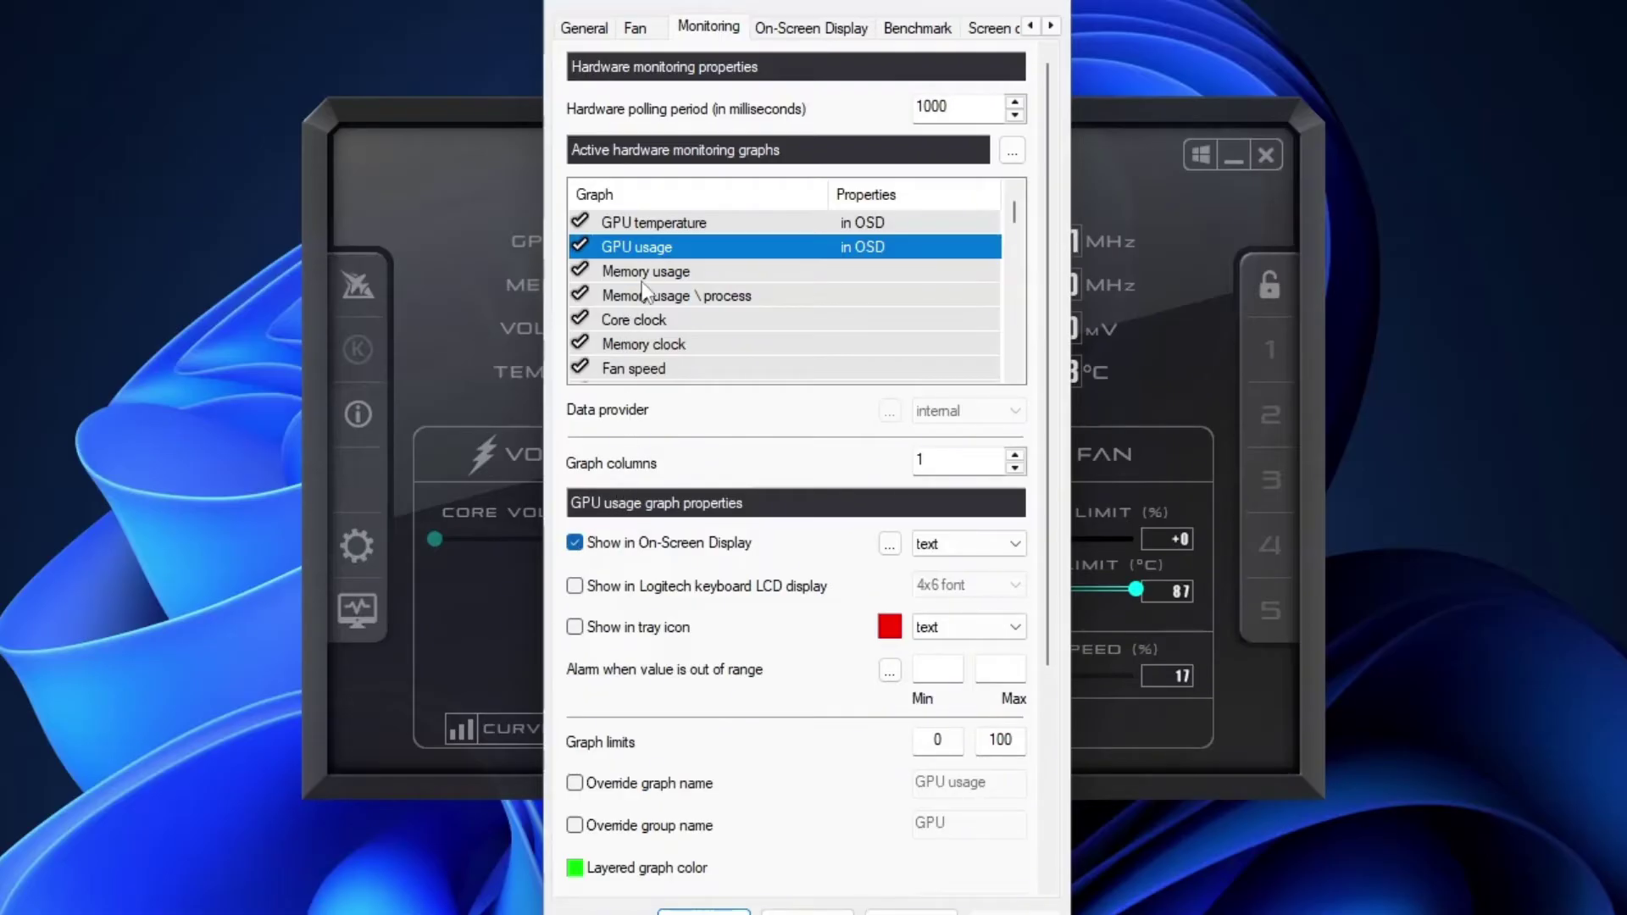
left_click(669, 270)
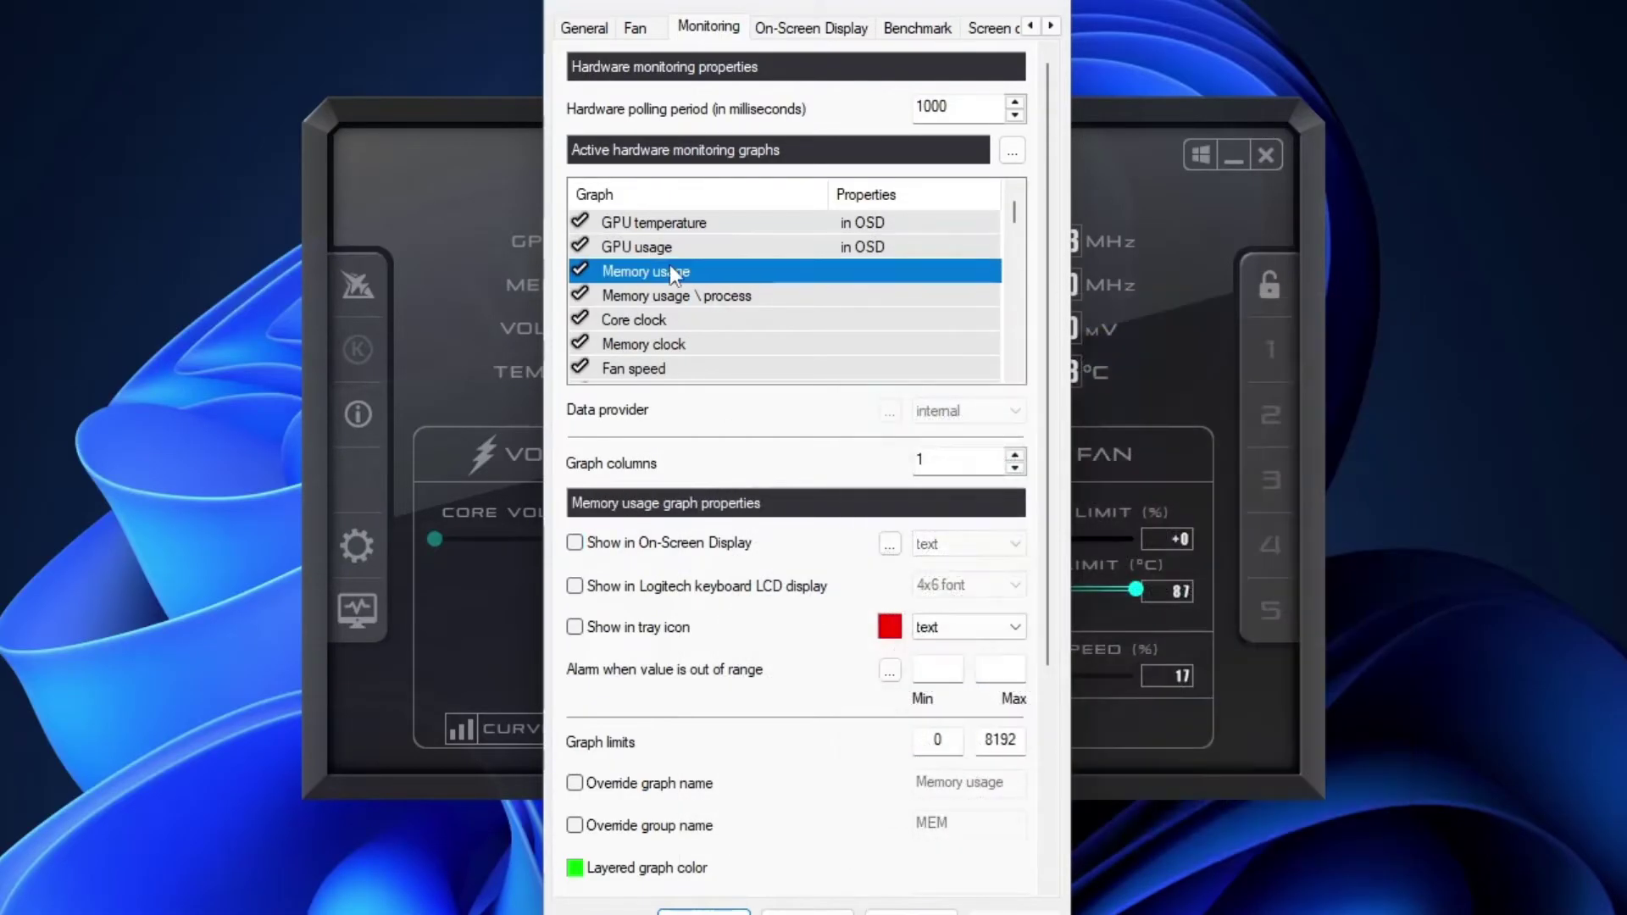
left_click(636, 543)
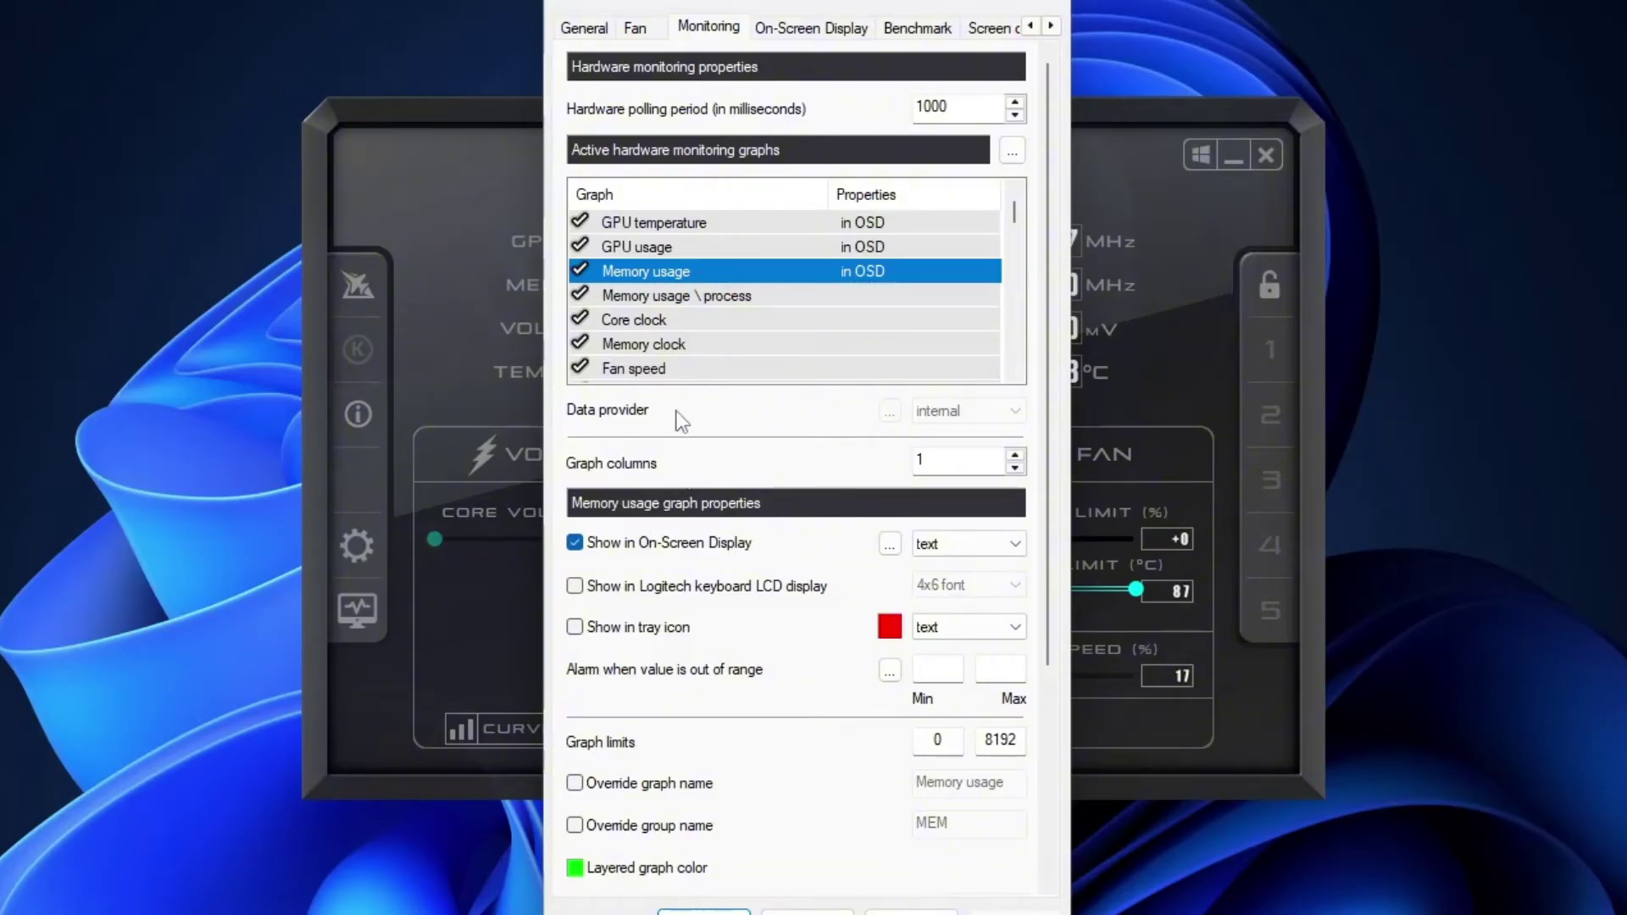
left_click(618, 322)
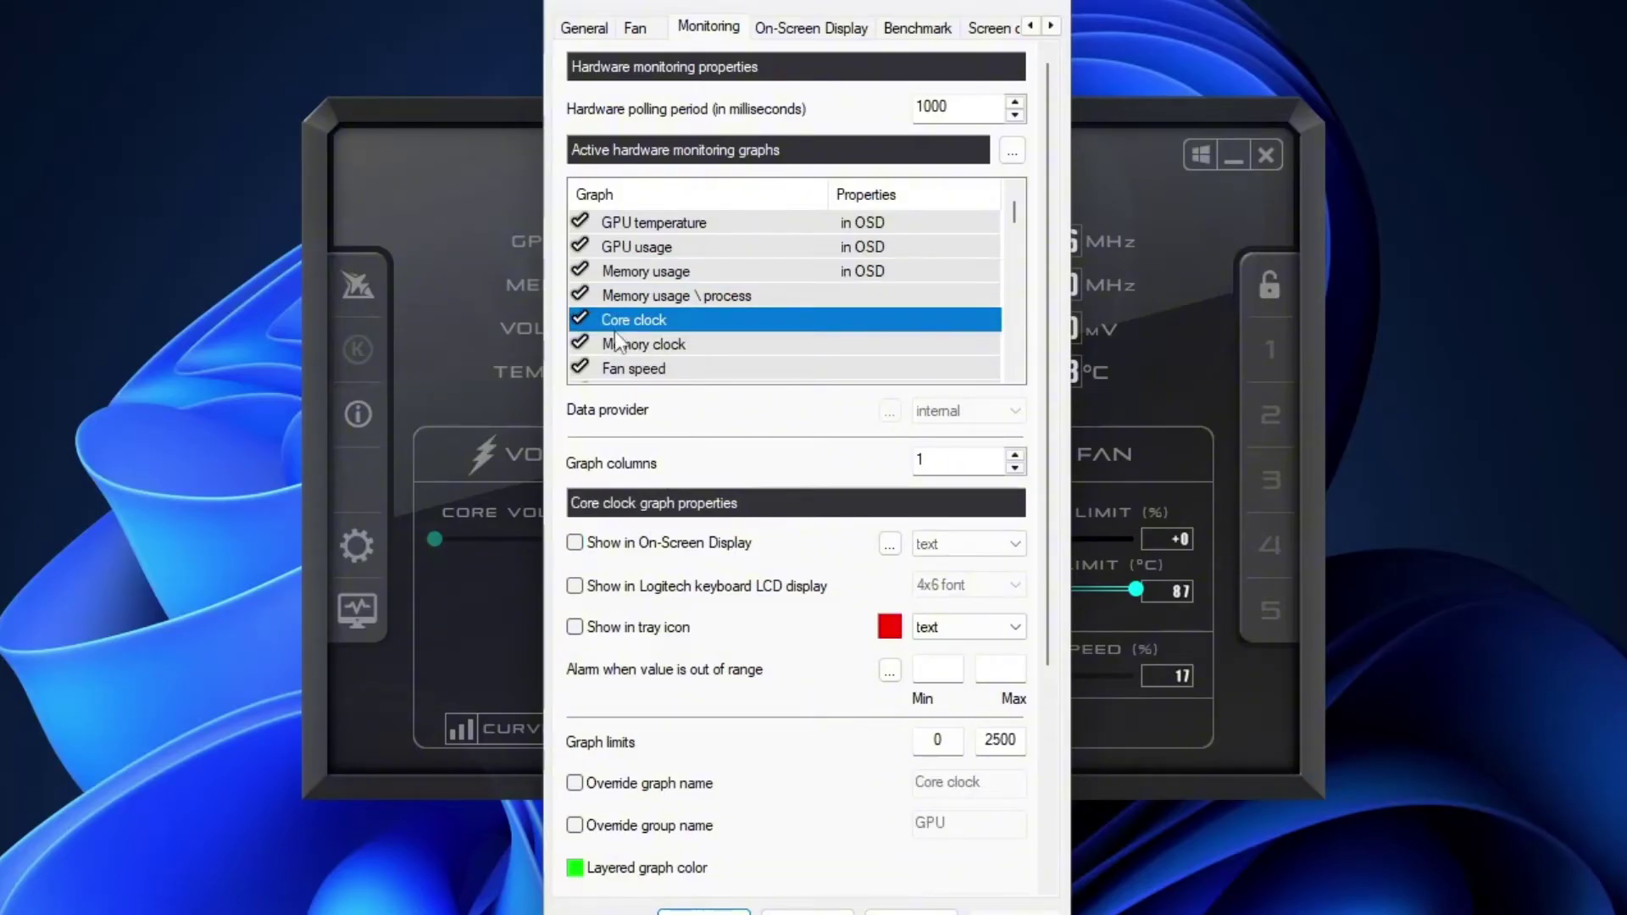
left_click(594, 542)
left_click_drag(1014, 213, 1014, 231)
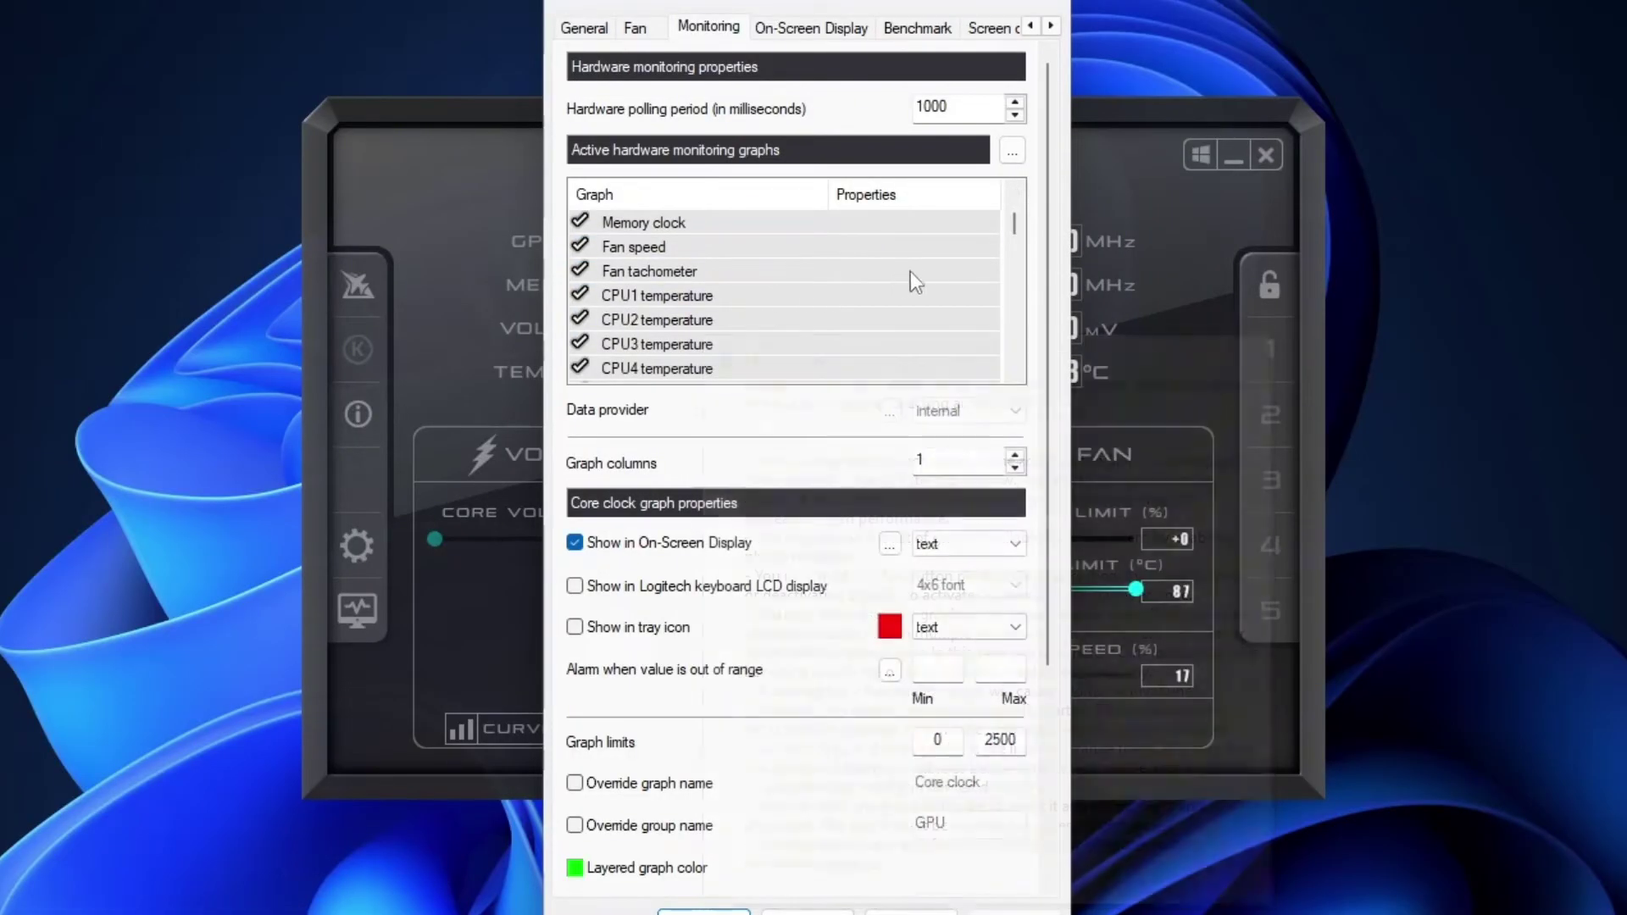
left_click_drag(1010, 221, 1010, 251)
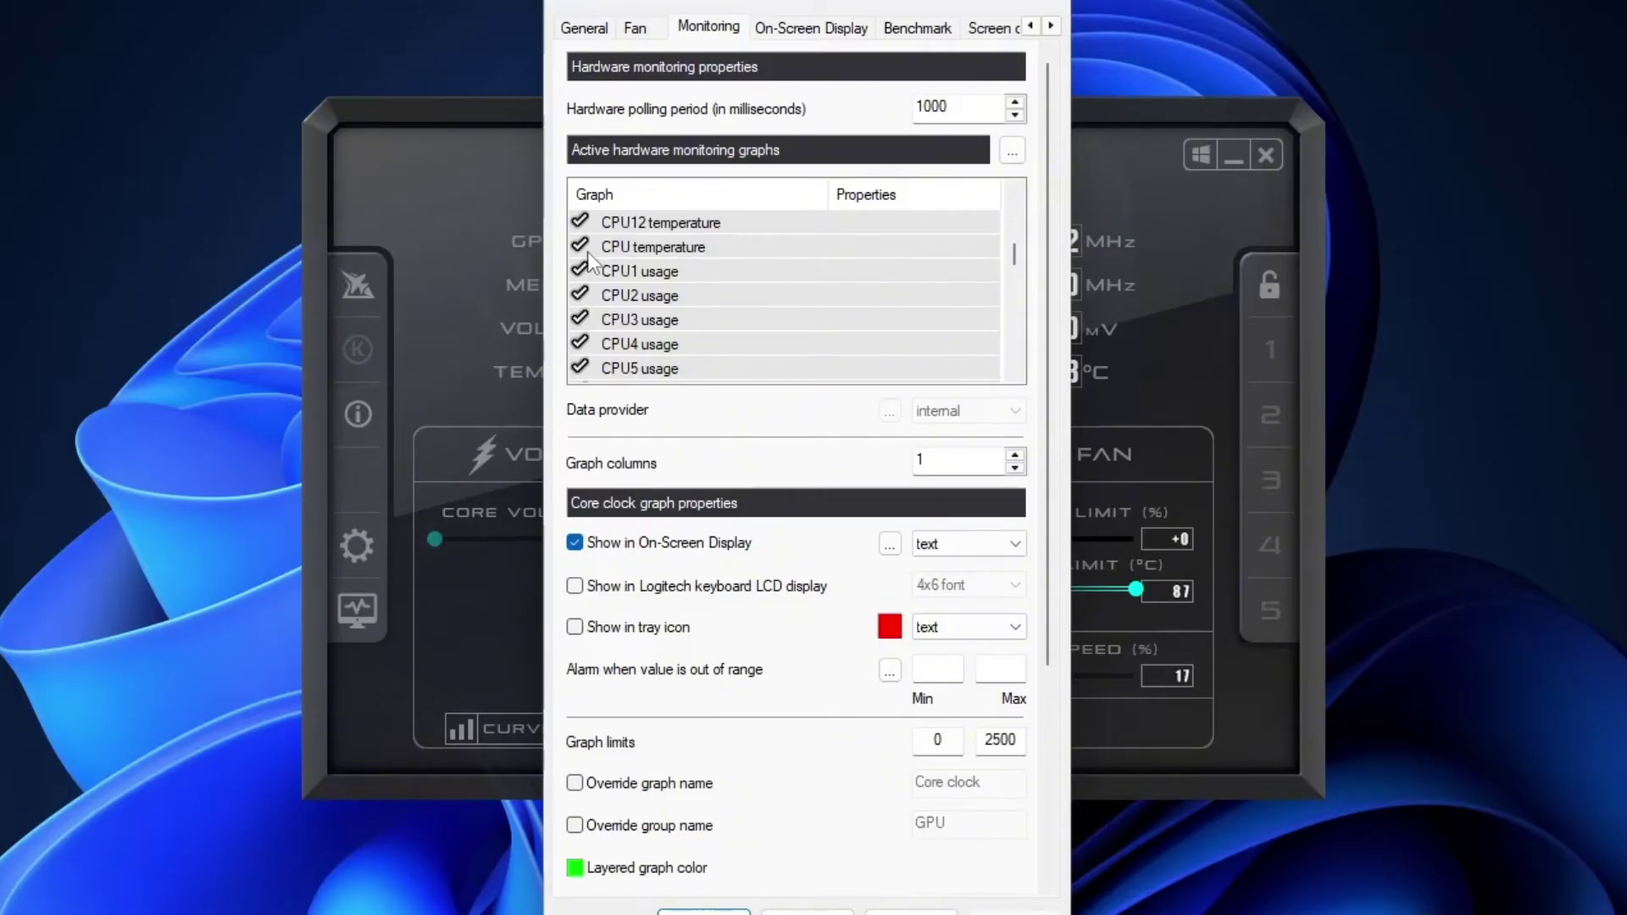
Step: Enable Show in On-Screen Display for the CPU temperature and CPU usage graphs
left_click(619, 246)
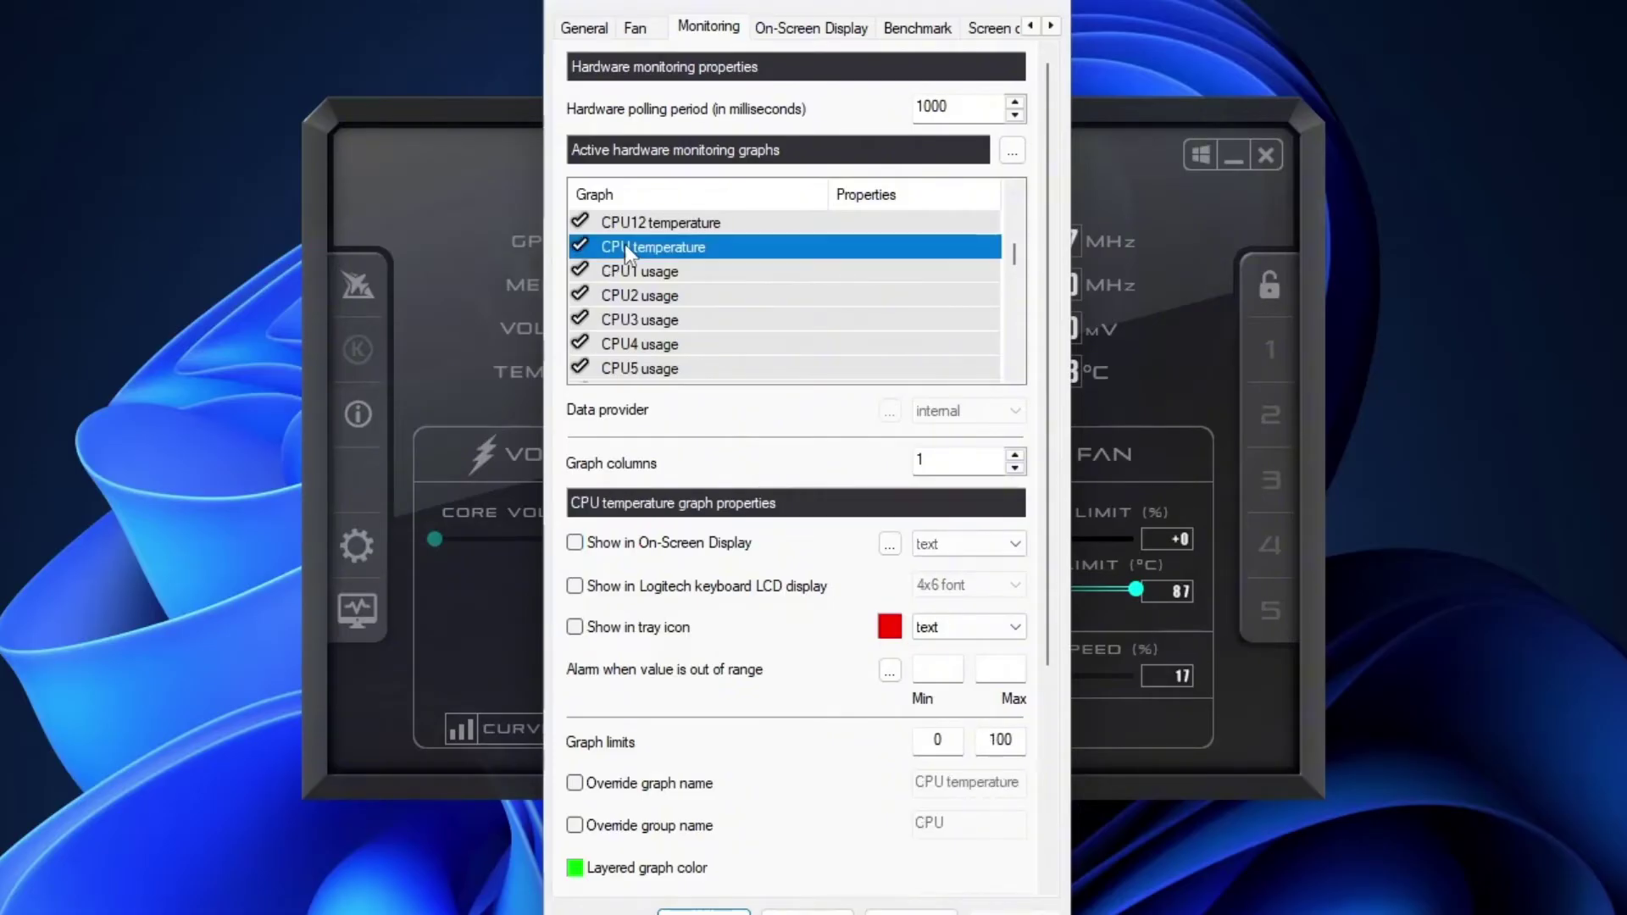
left_click(673, 546)
left_click_drag(1014, 255, 1015, 286)
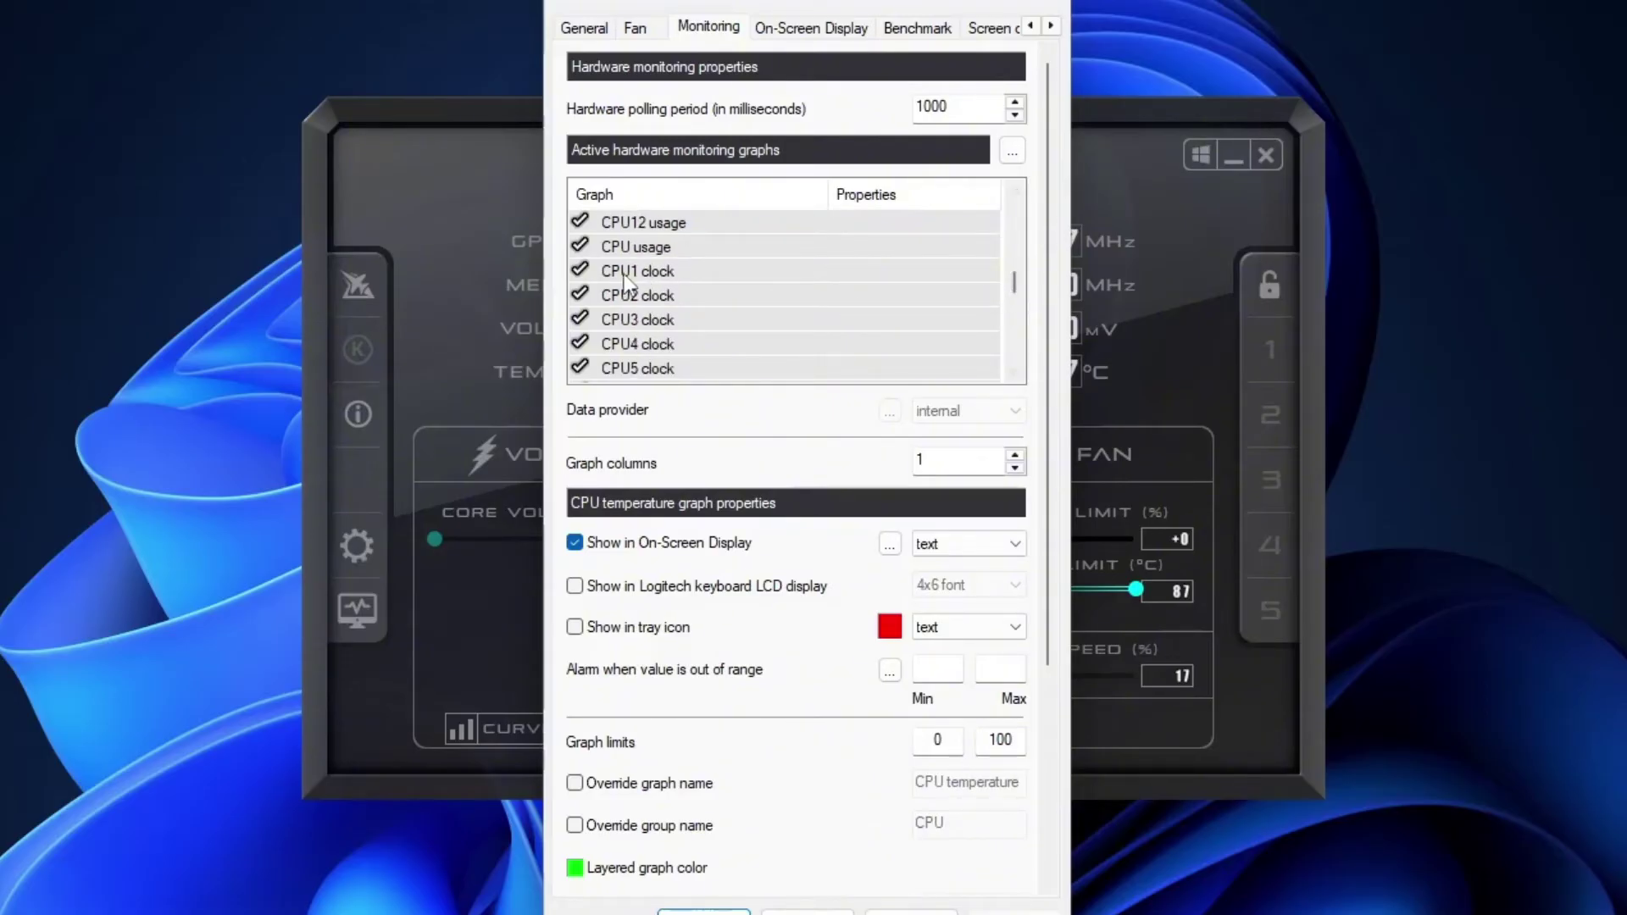
left_click(637, 247)
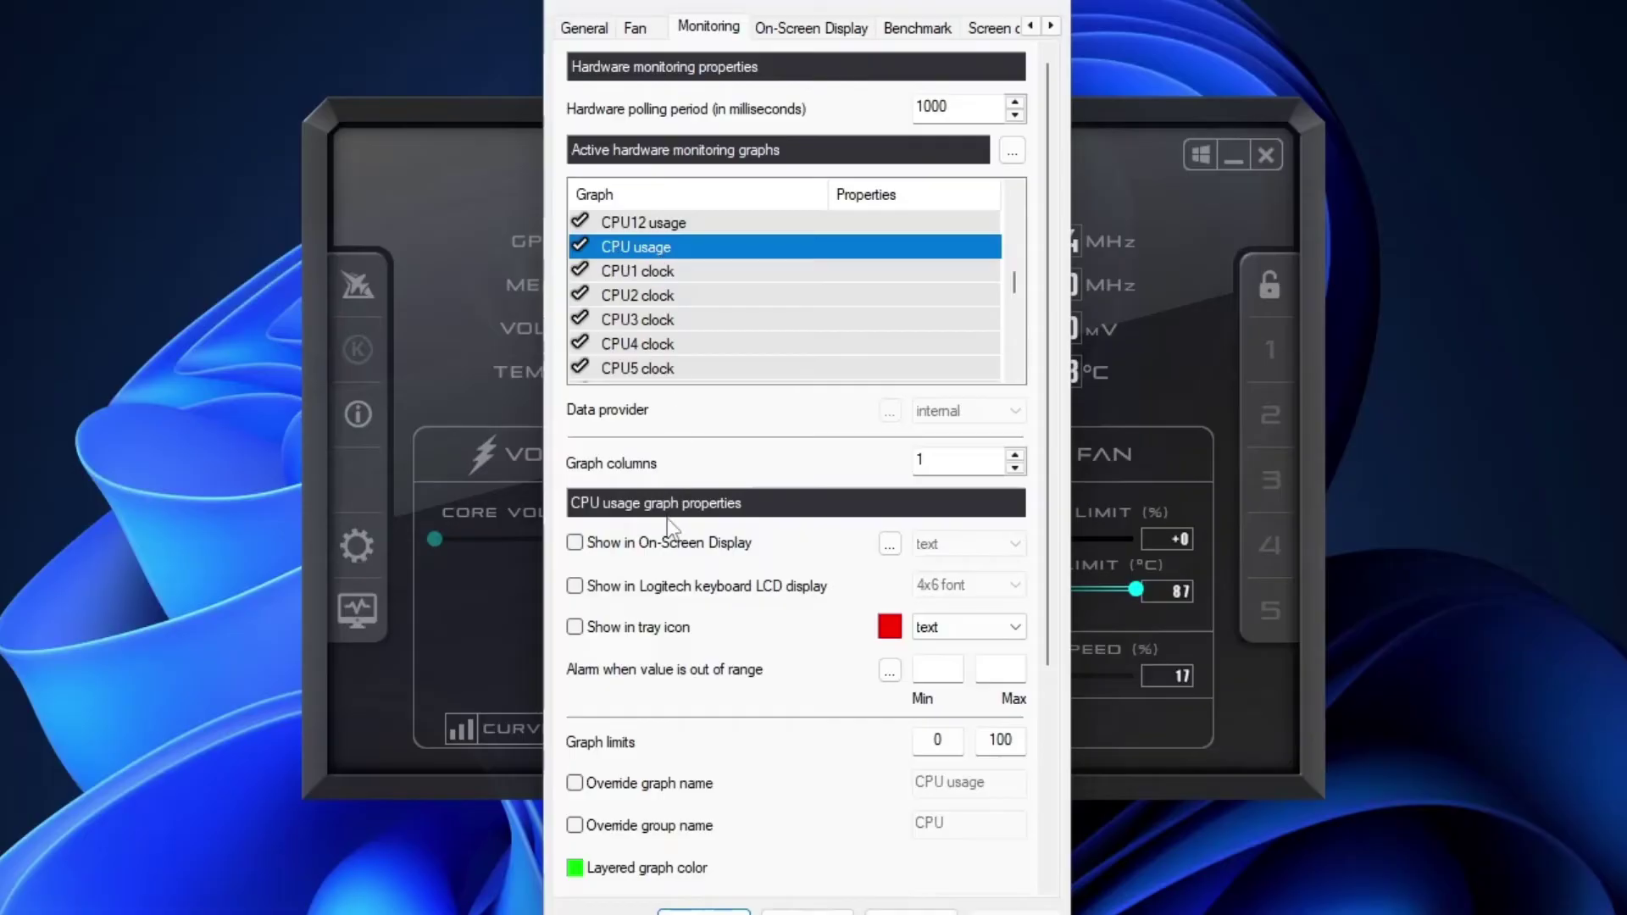
left_click(671, 543)
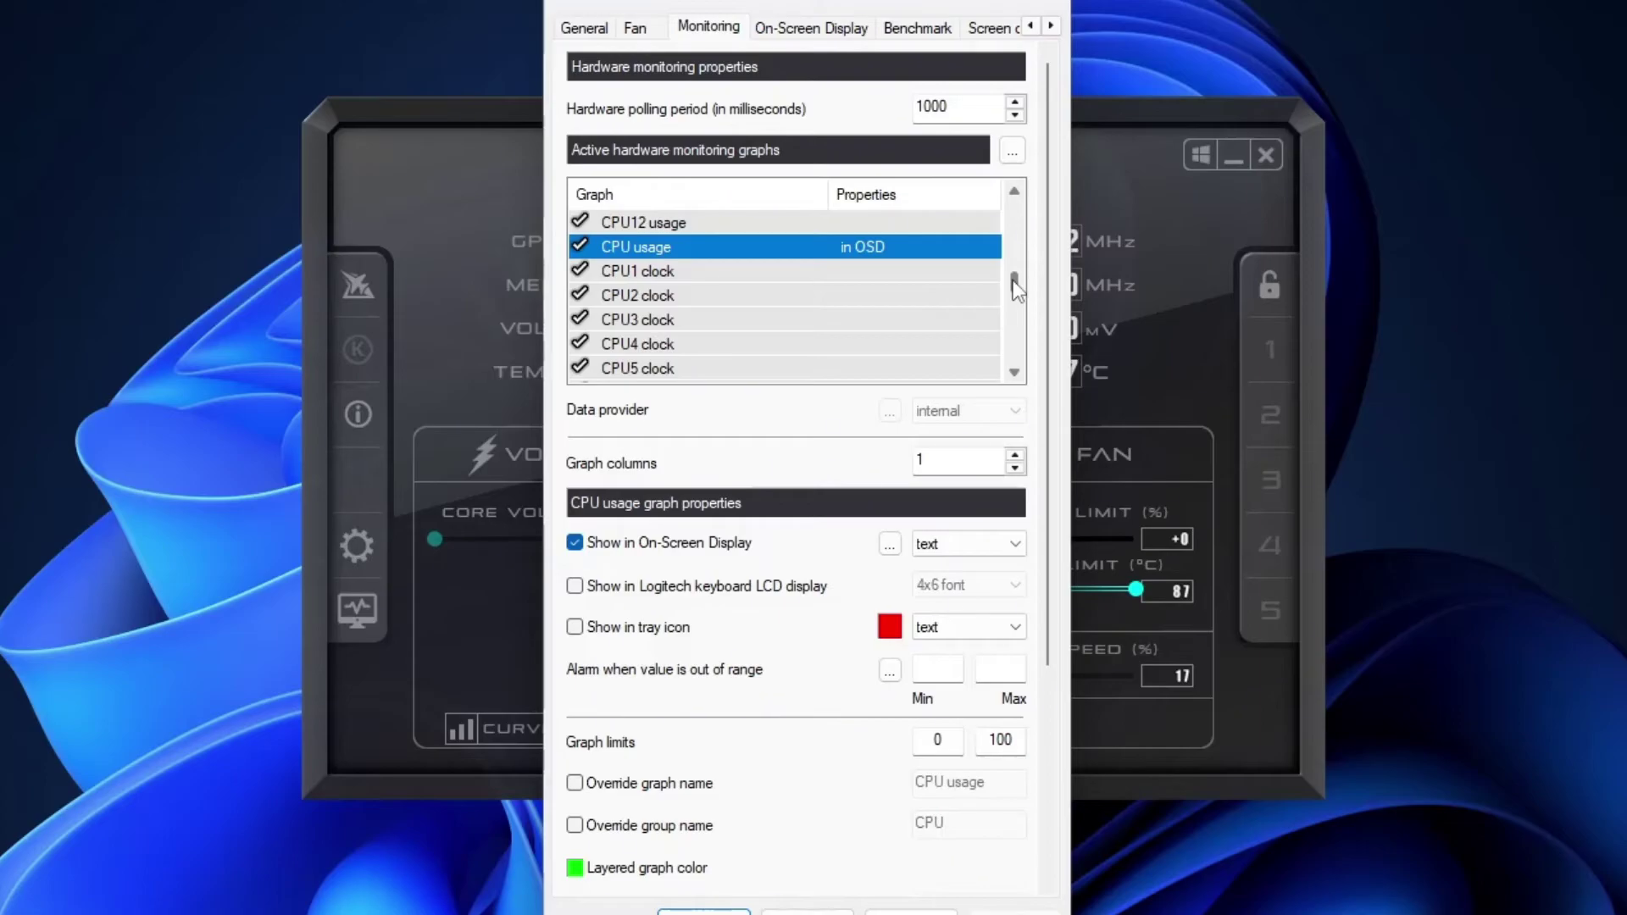
left_click_drag(1014, 281, 1020, 337)
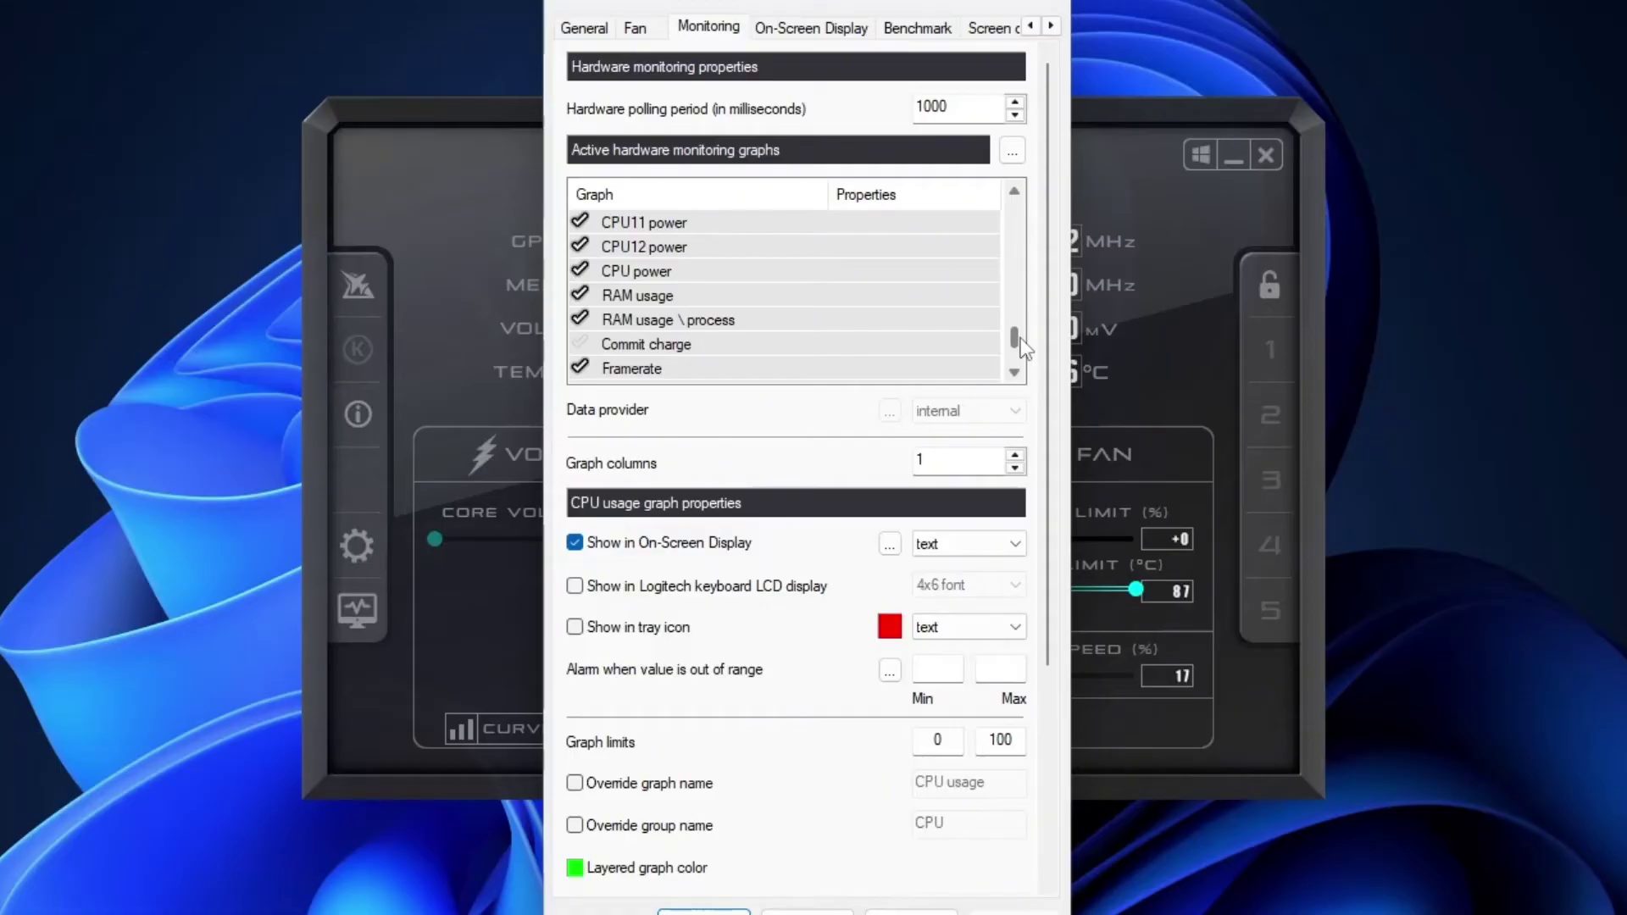
Step: Enable Show in On-Screen Display for RAM usage and Framerate, then apply and close the properties
left_click(644, 295)
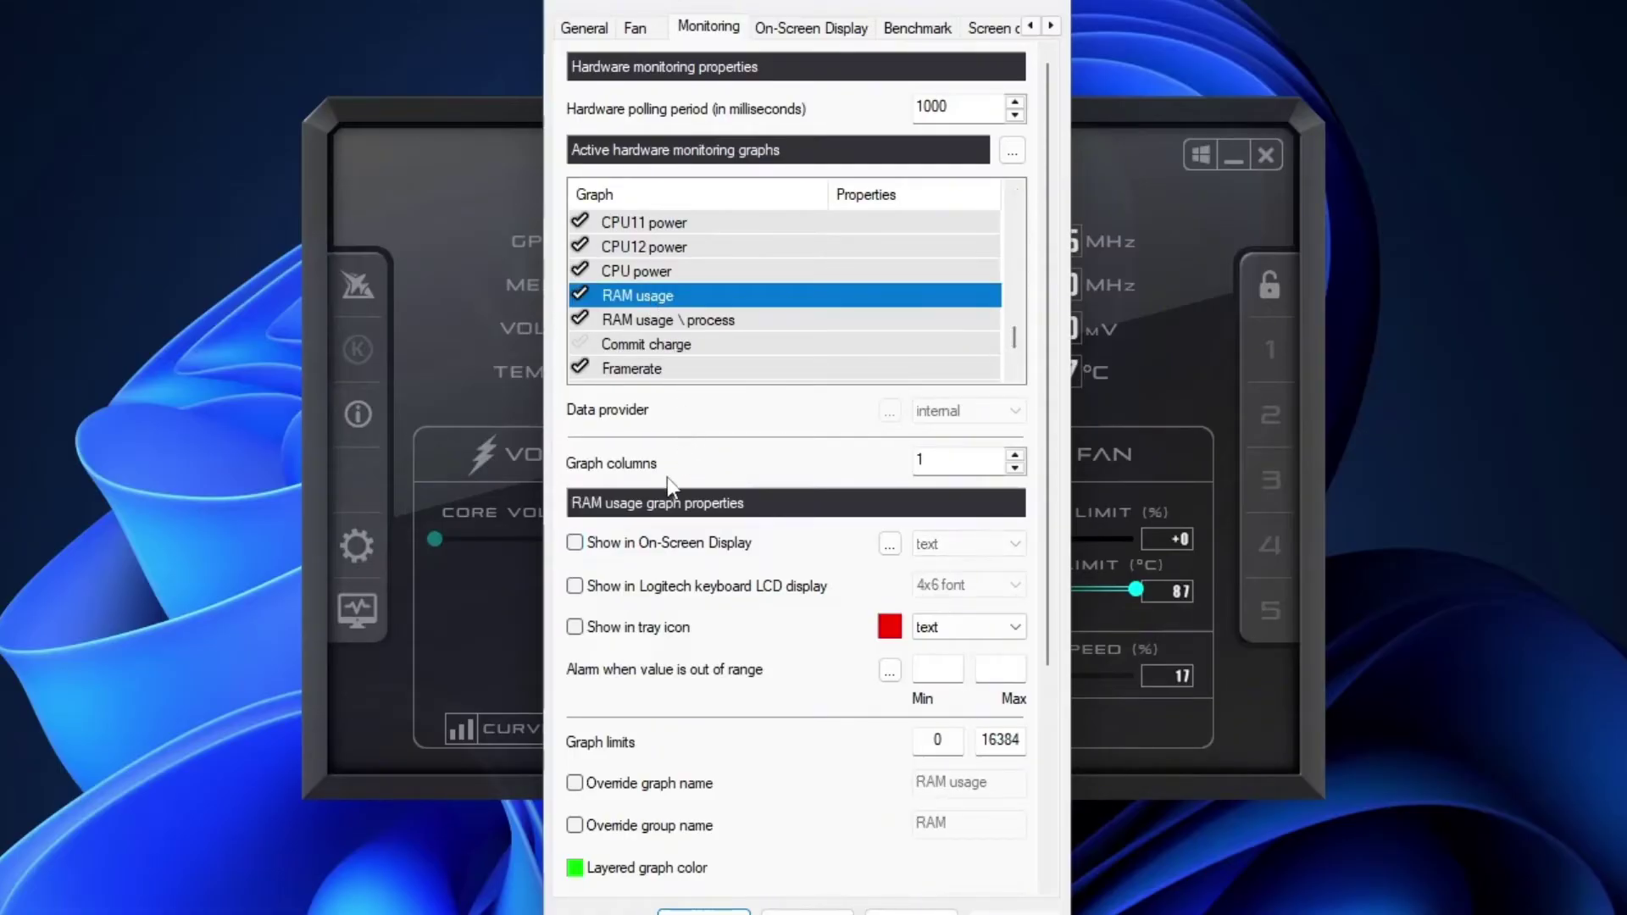
left_click(633, 544)
left_click(642, 369)
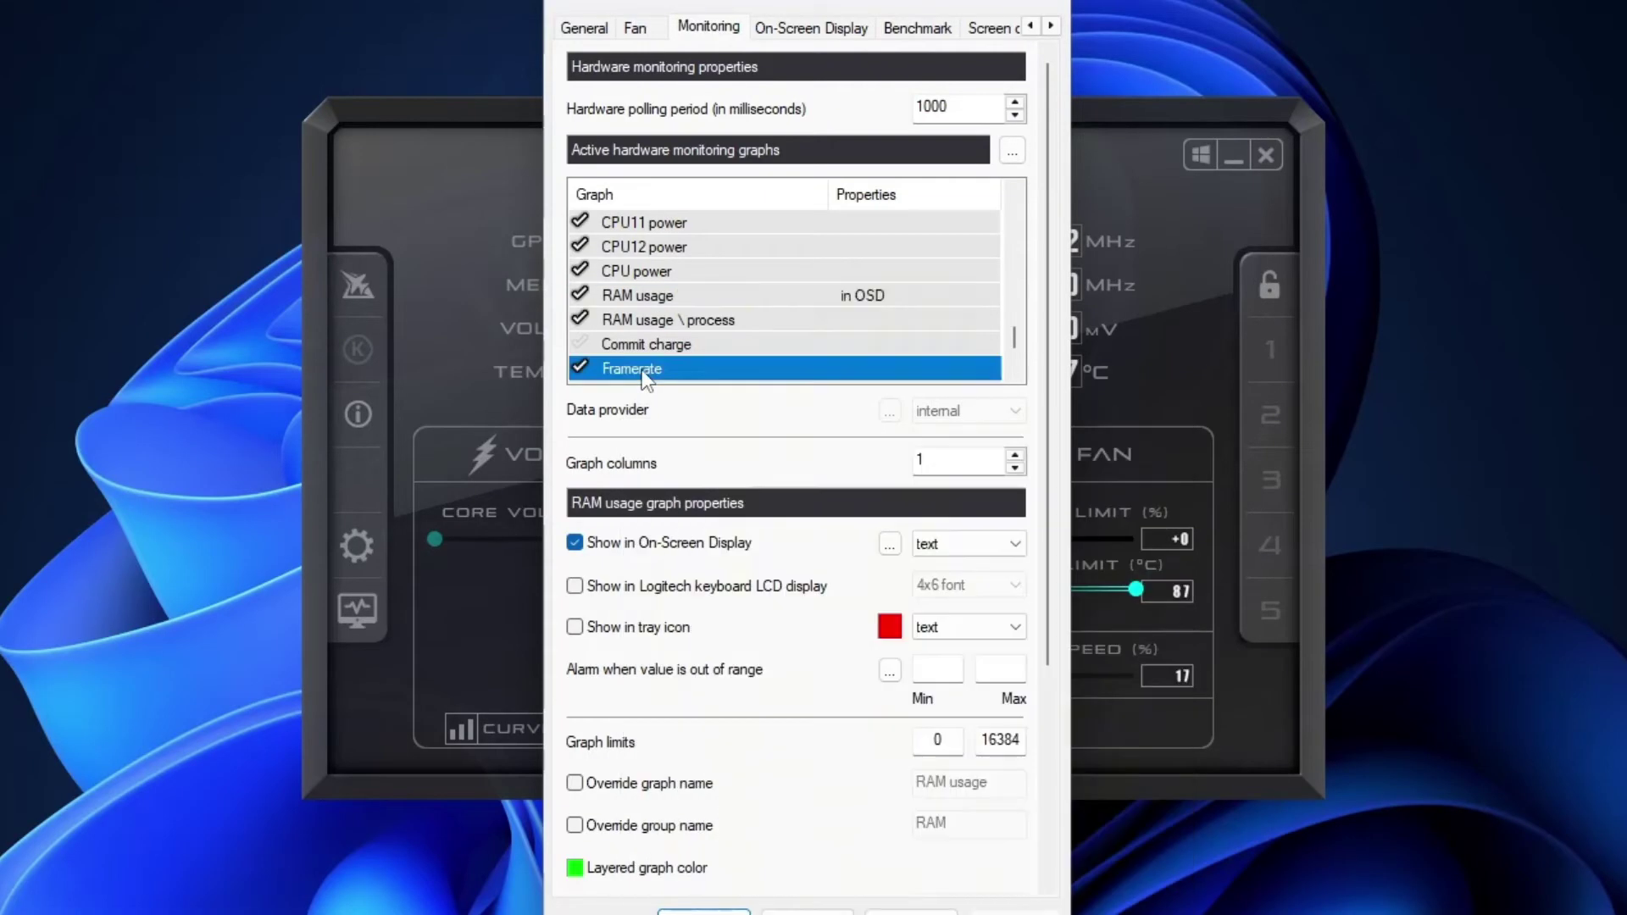
left_click(661, 547)
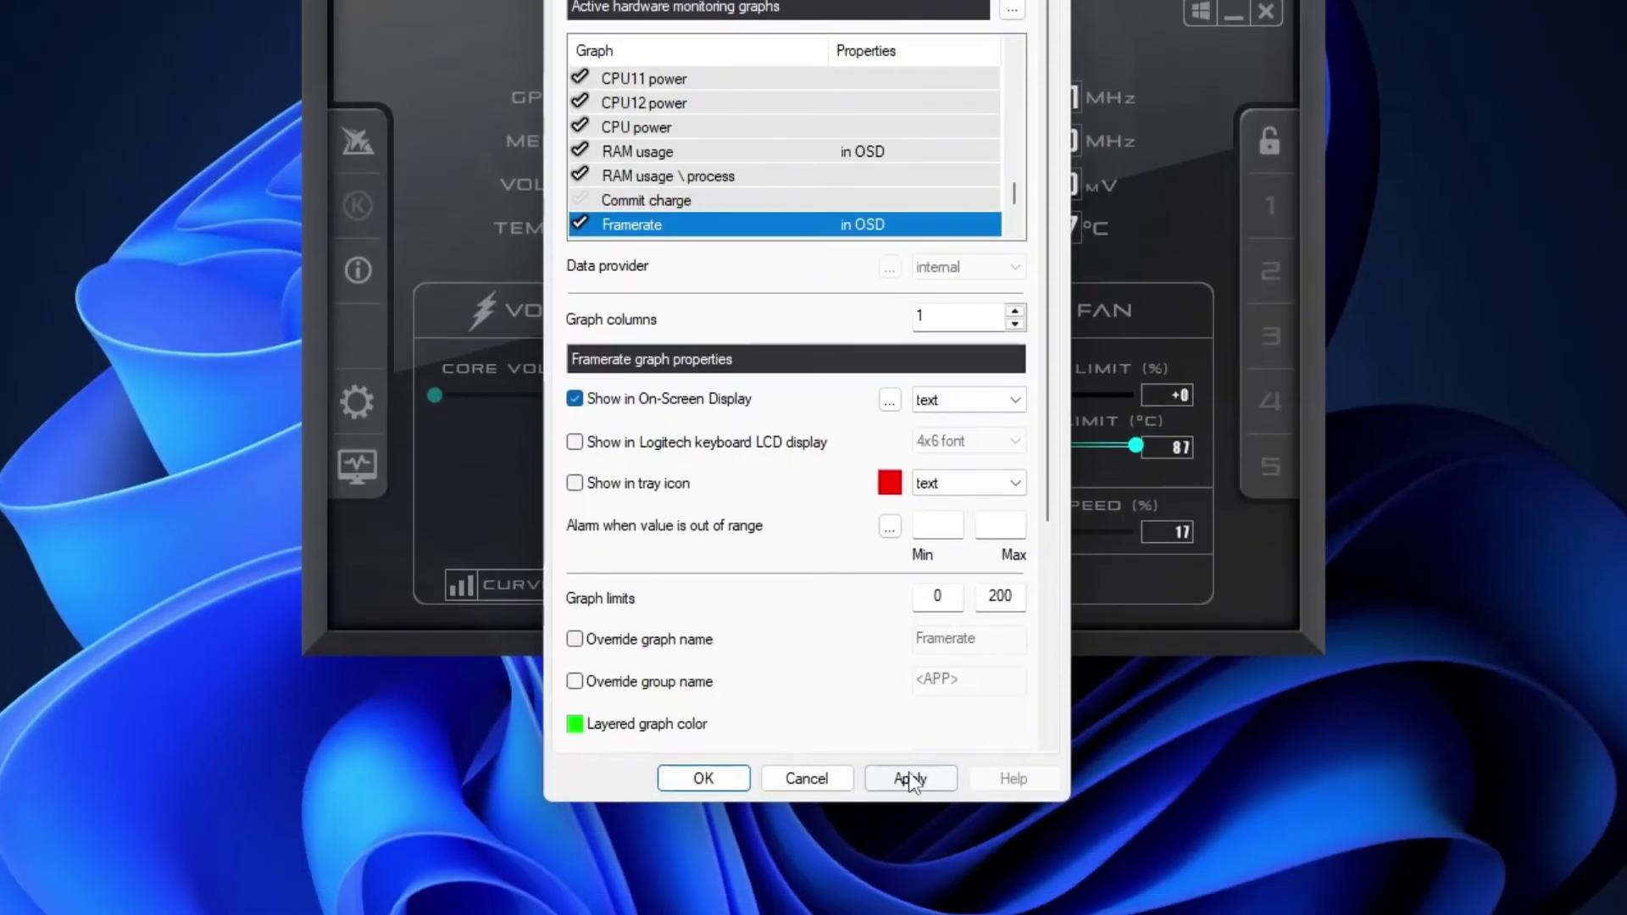
left_click(908, 776)
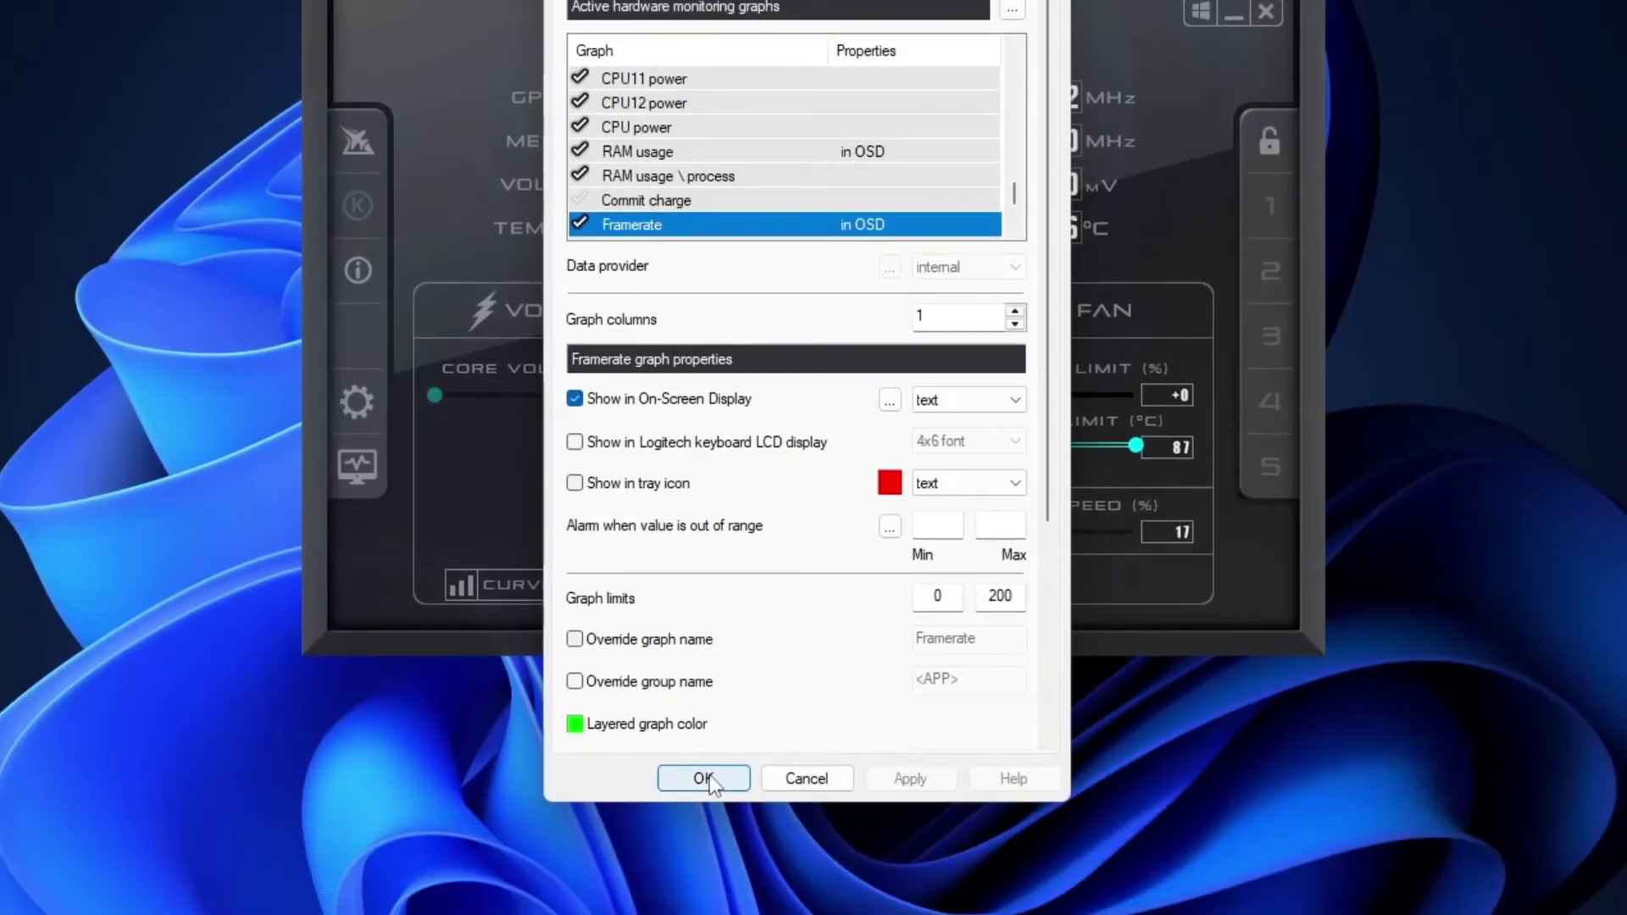
left_click(709, 774)
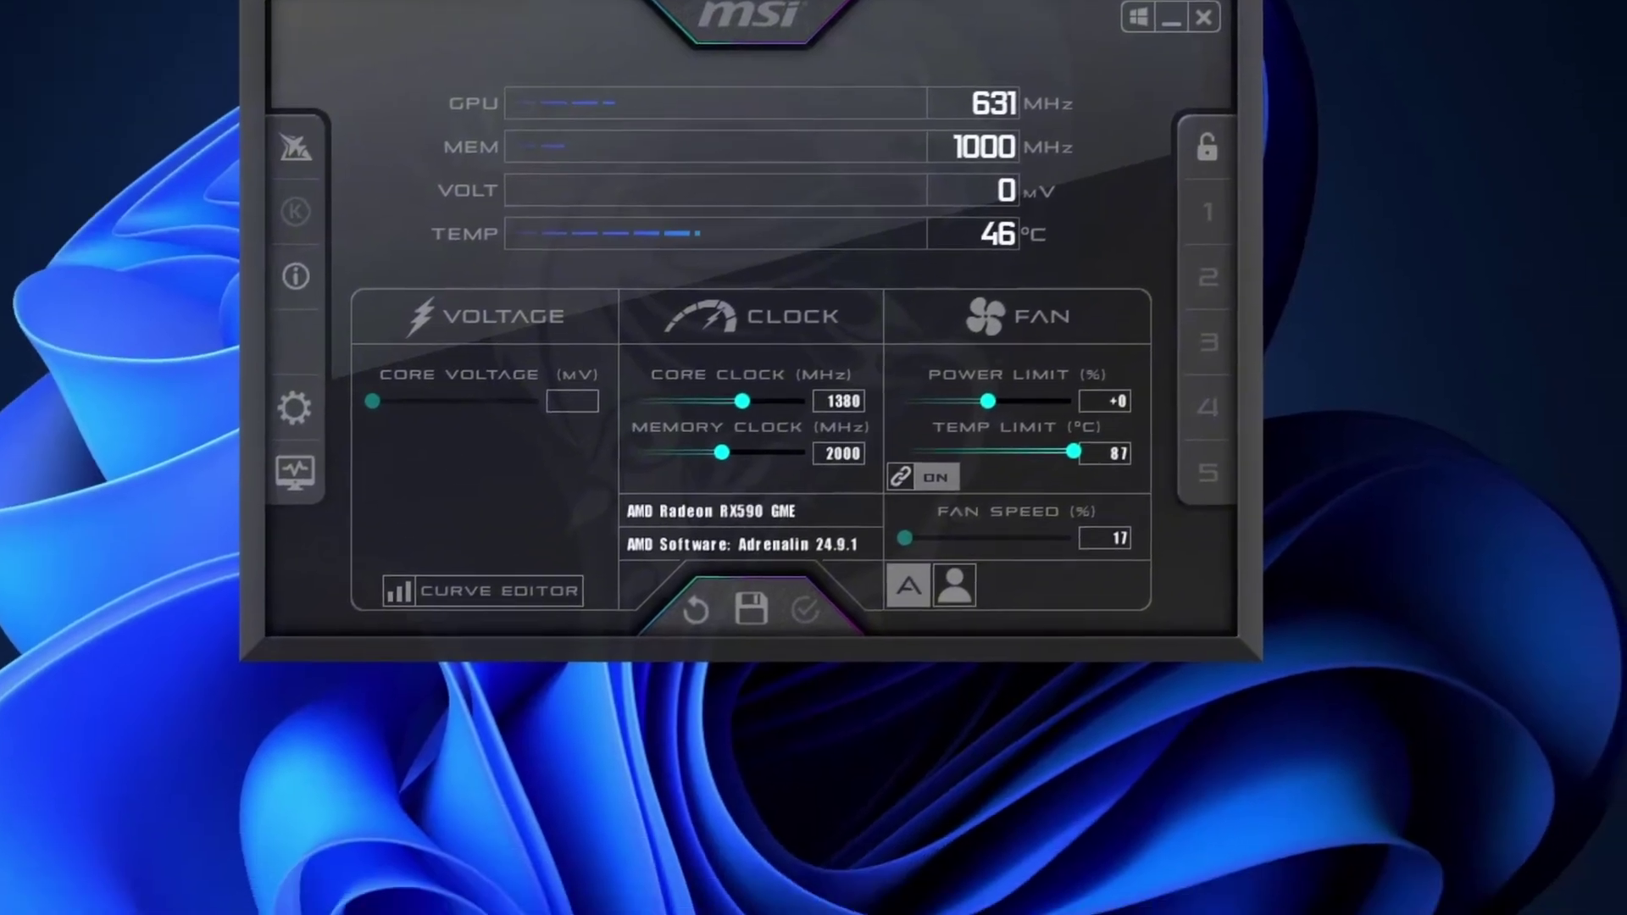
Step: Launch RivaTuner Statistics Server from a Start menu search for 'riv', then show the hidden tray icons
left_click(575, 914)
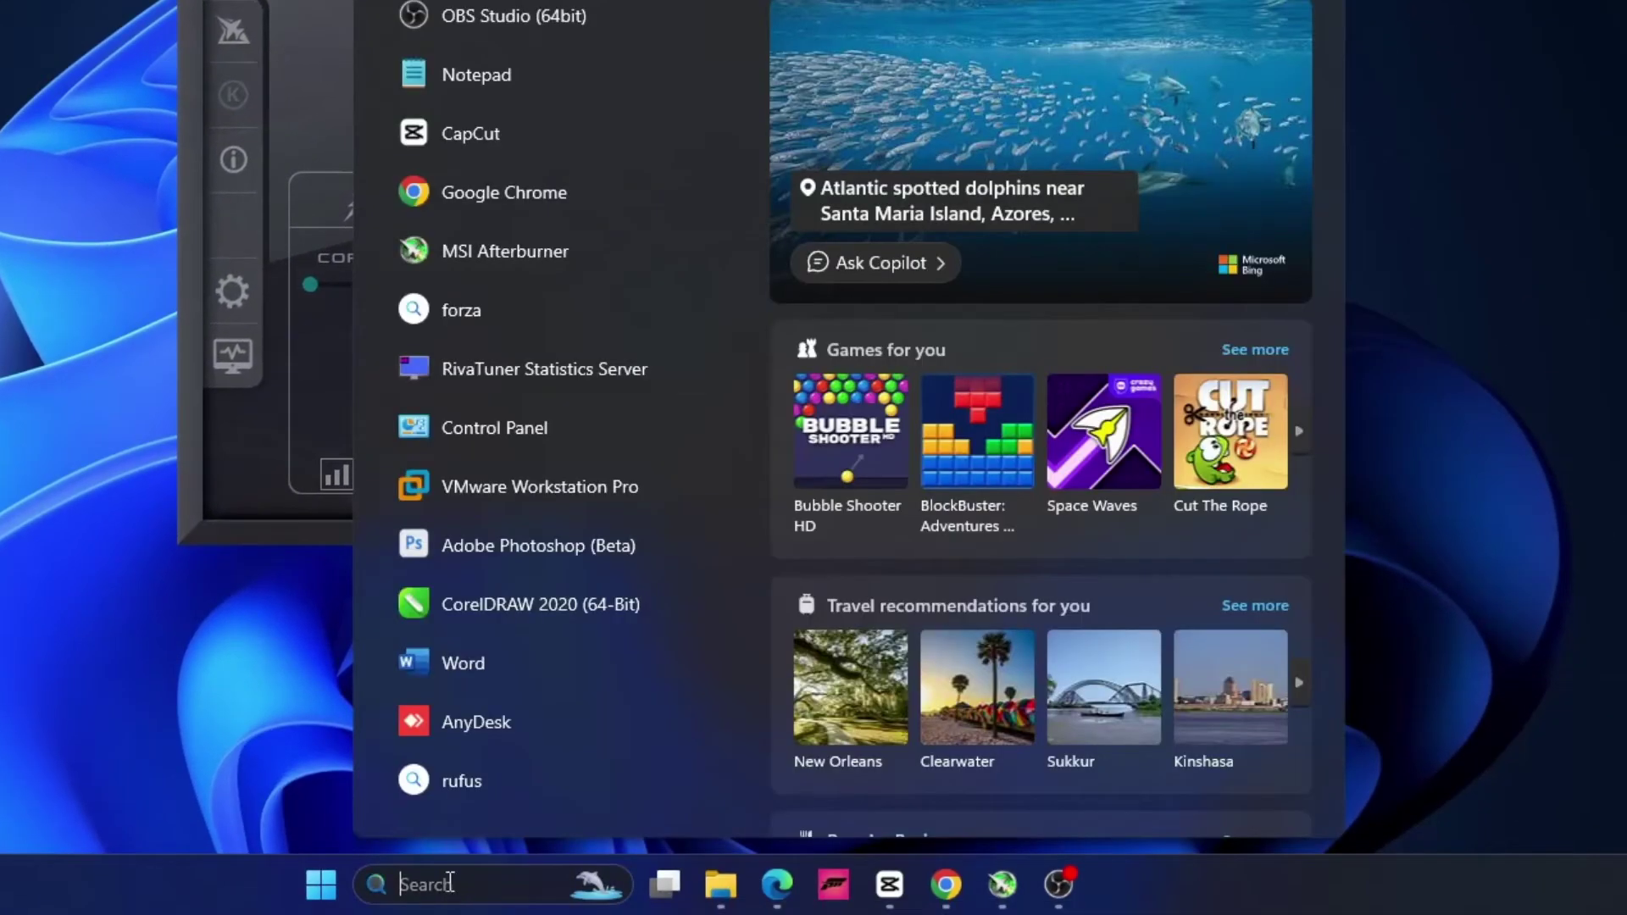
type("rivaTuner Statistics Server")
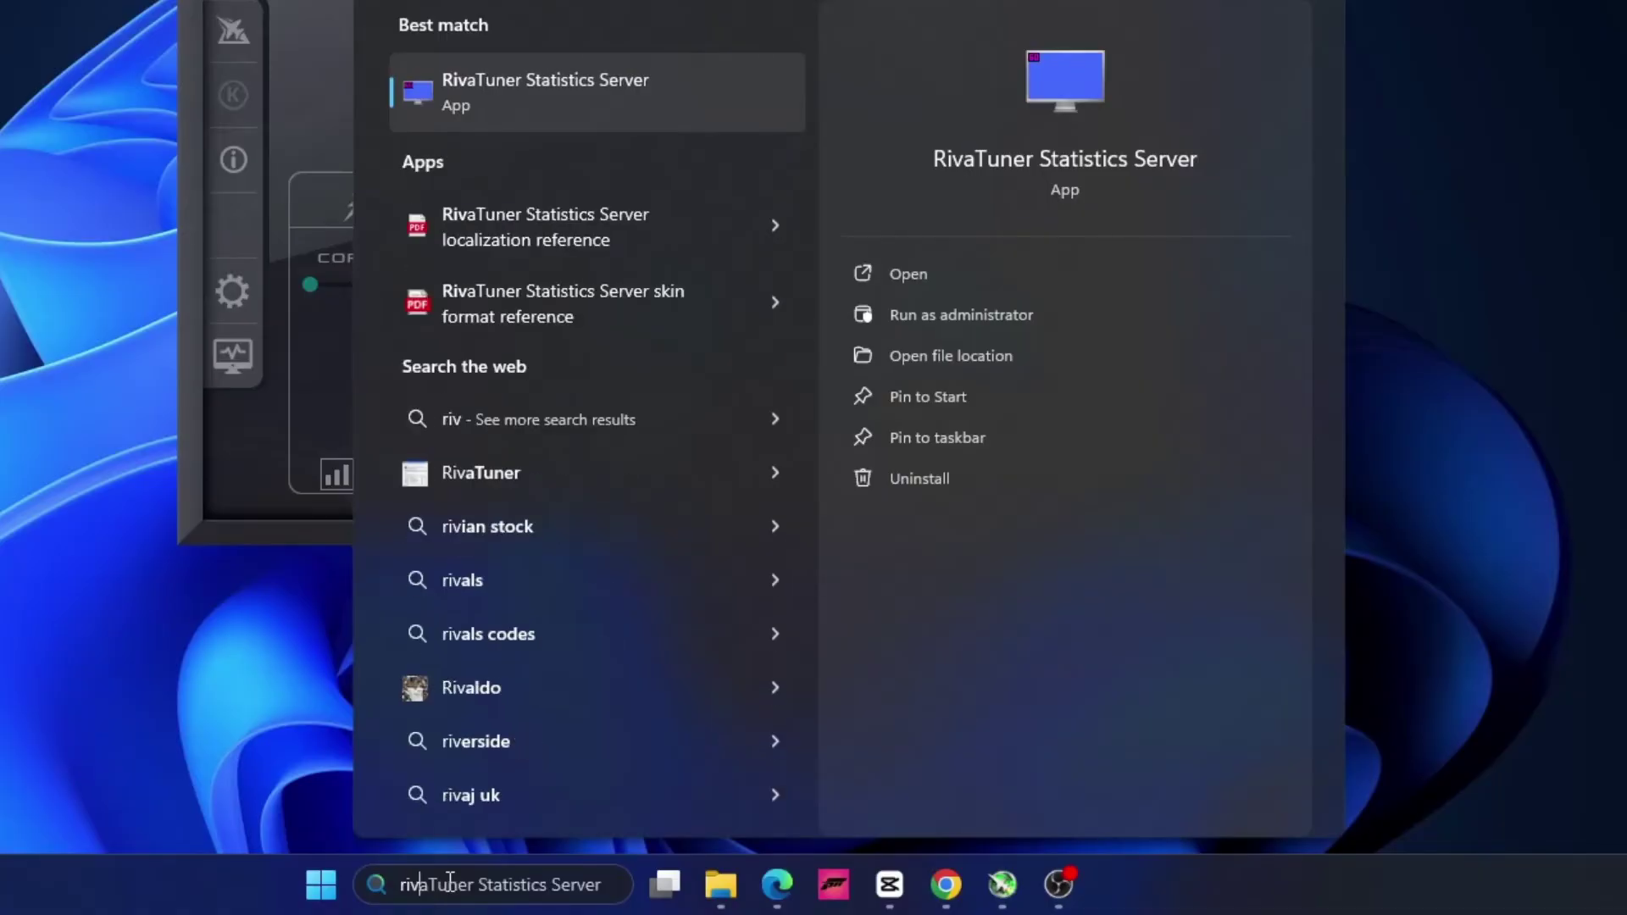
left_click(545, 93)
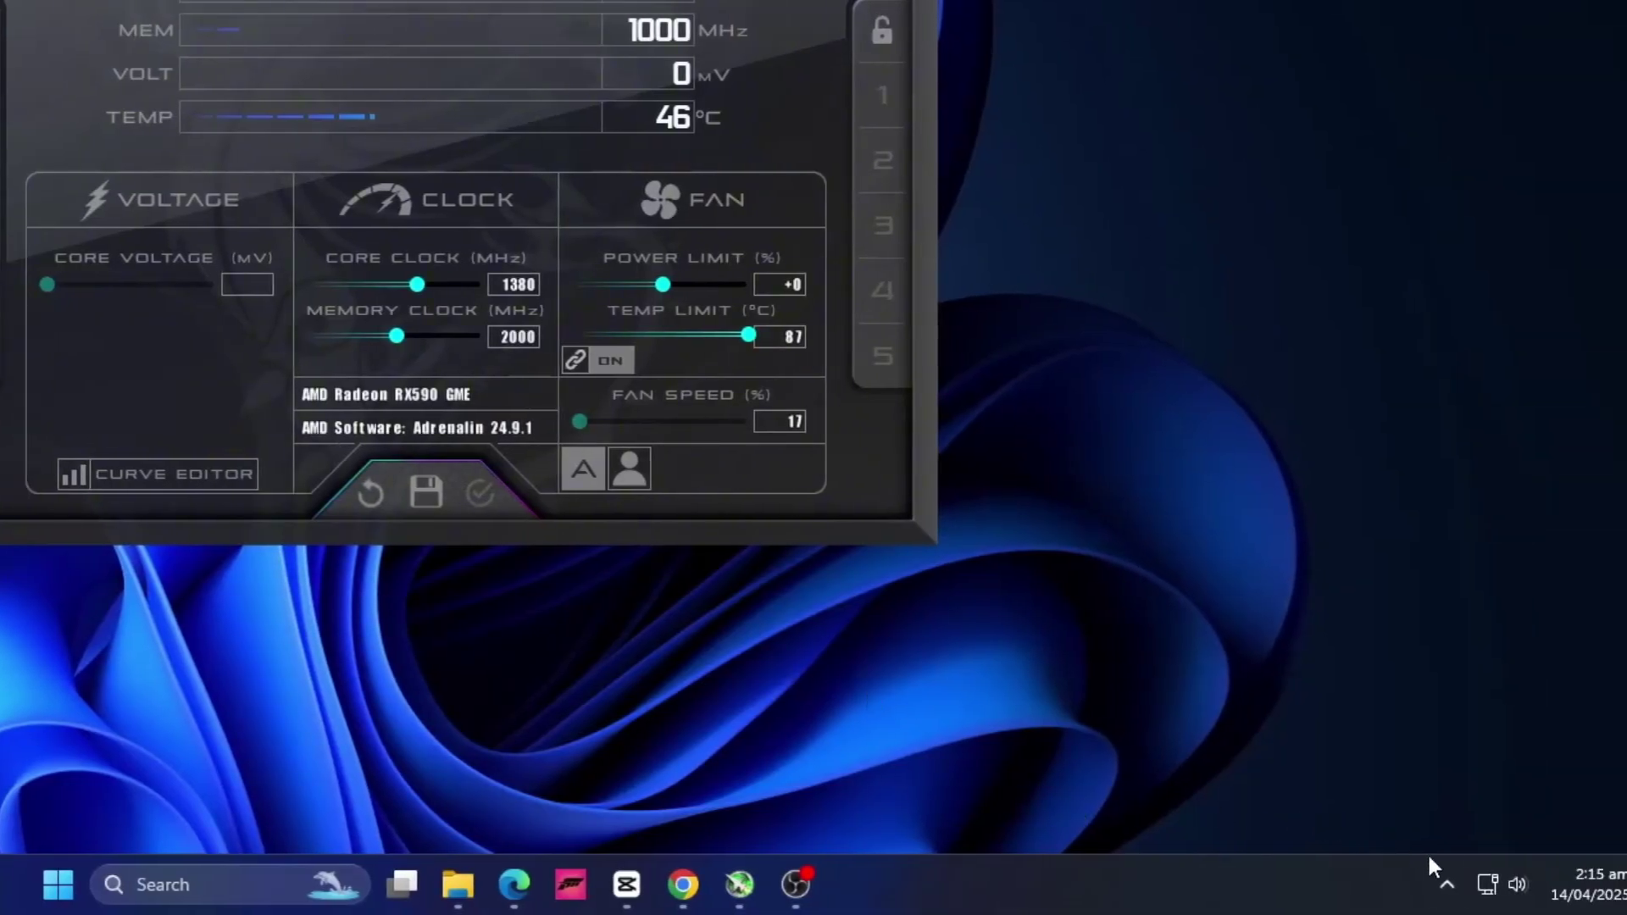
left_click(1446, 882)
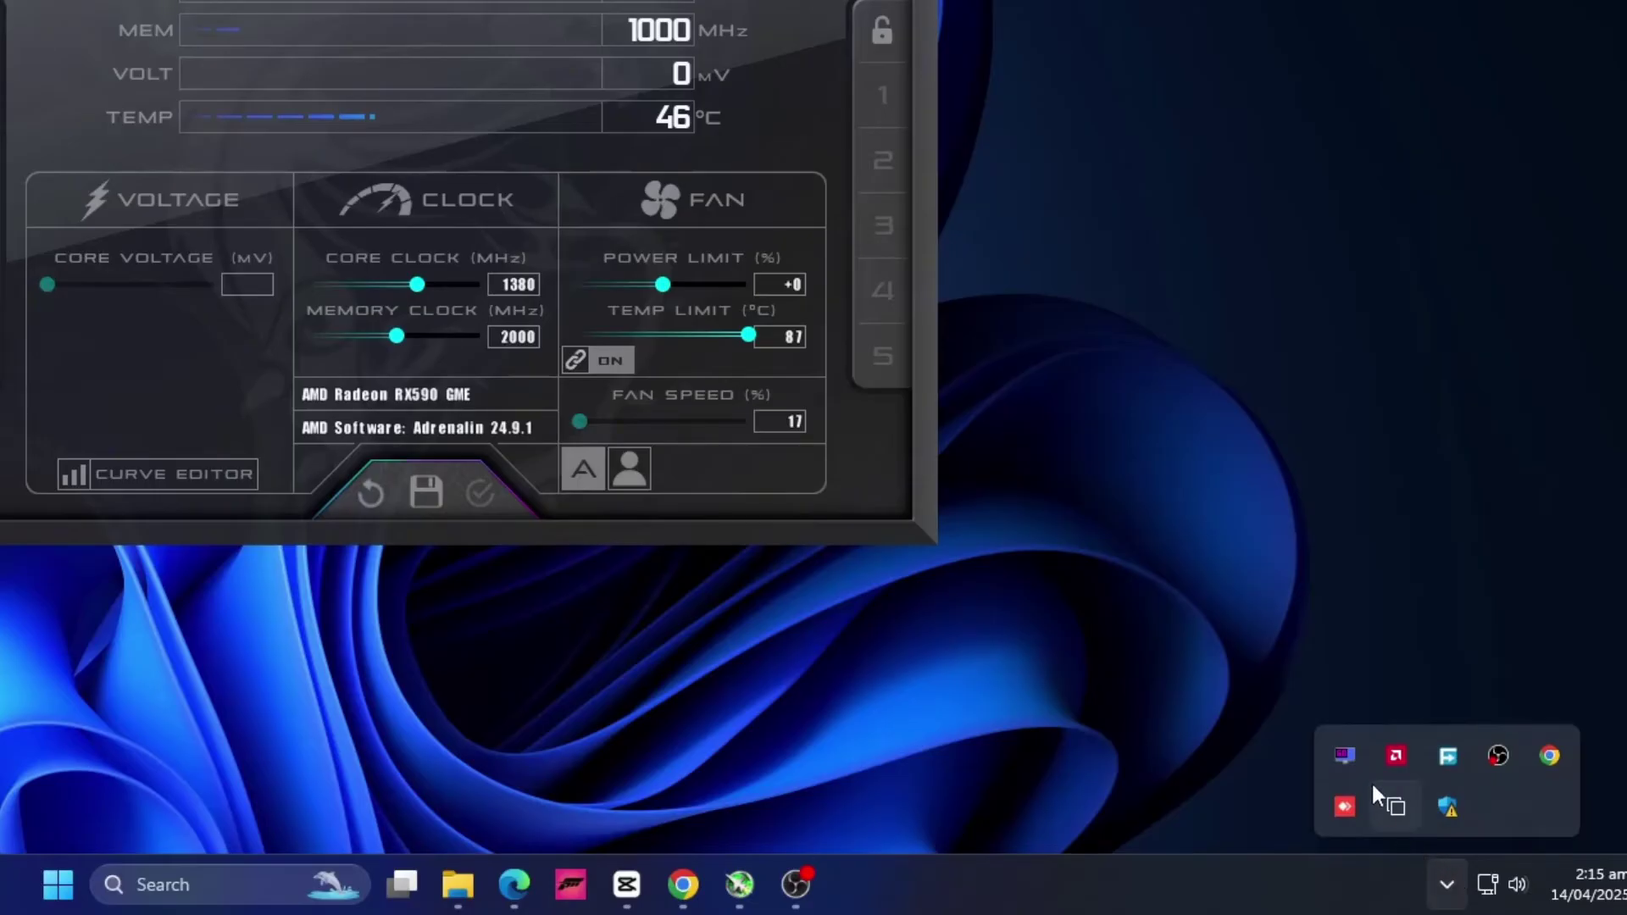
left_click(1354, 752)
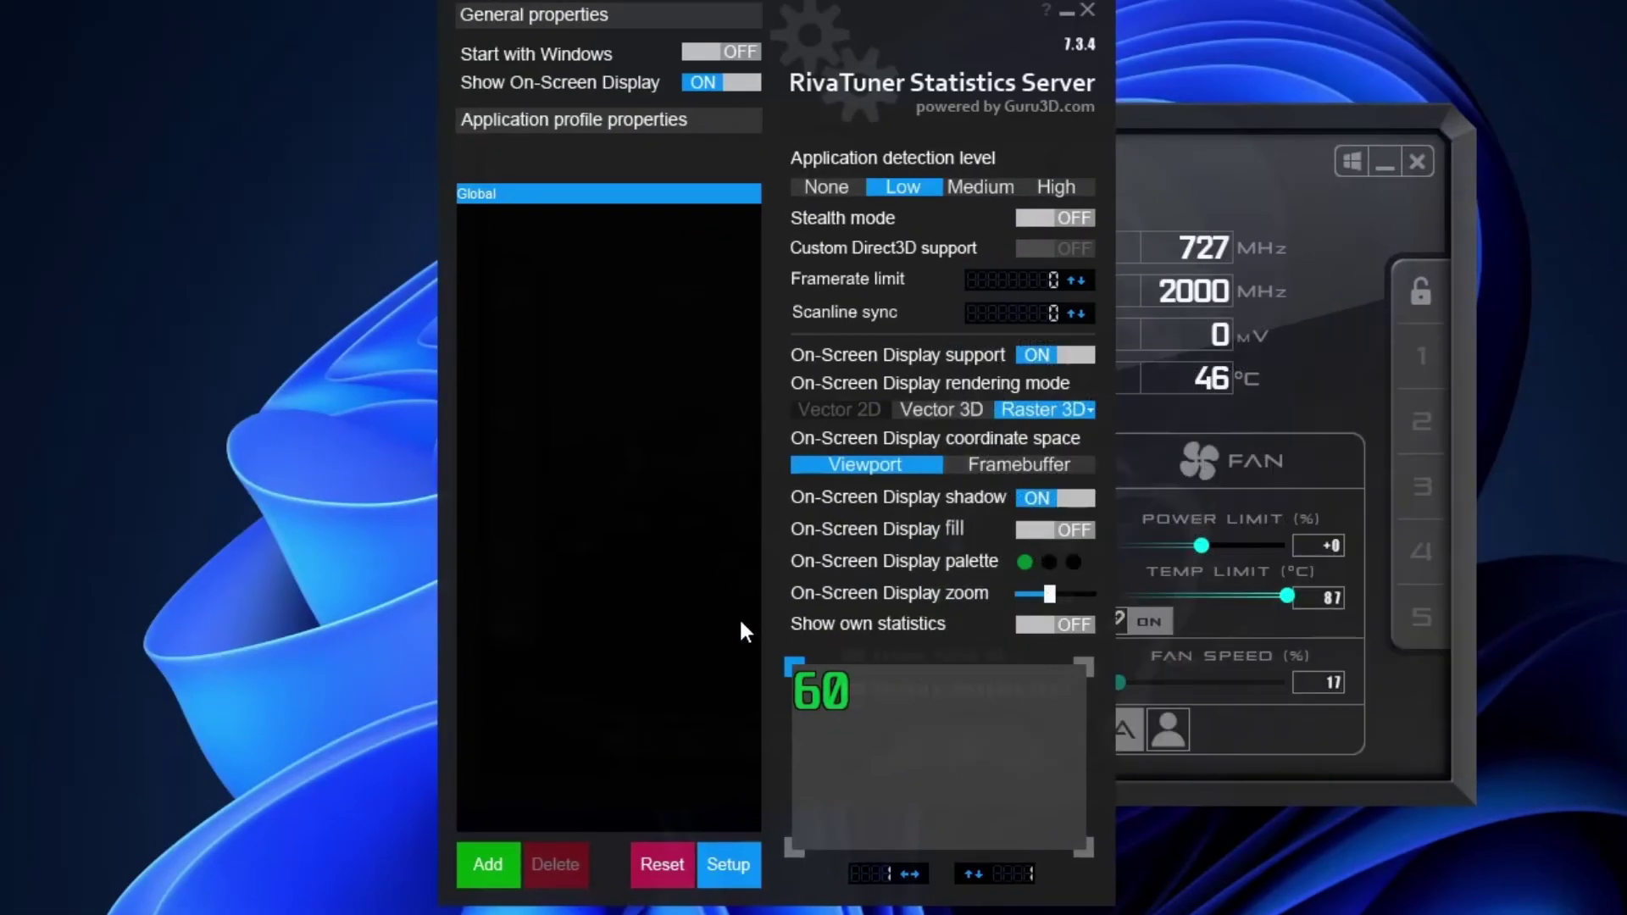
Step: Change the On-Screen Display palette colour from green to teal-blue (R 0, G 134, B 183)
mouse_move(740, 623)
left_click(1025, 561)
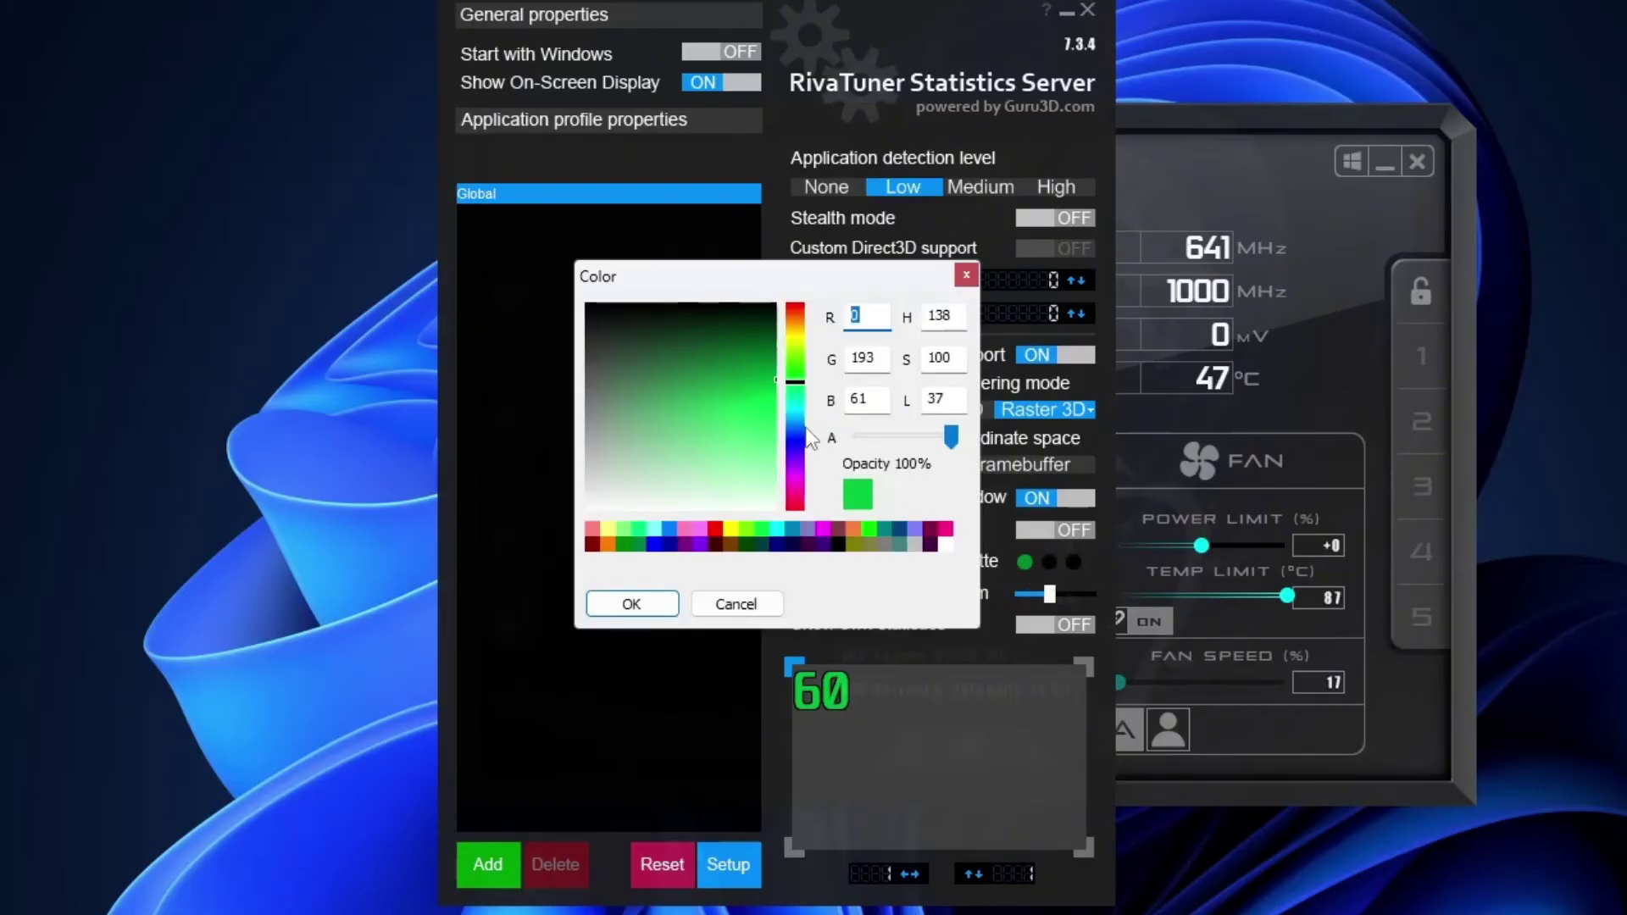
mouse_move(794, 389)
left_mouse_down()
mouse_move(795, 415)
mouse_move(770, 339)
left_mouse_up()
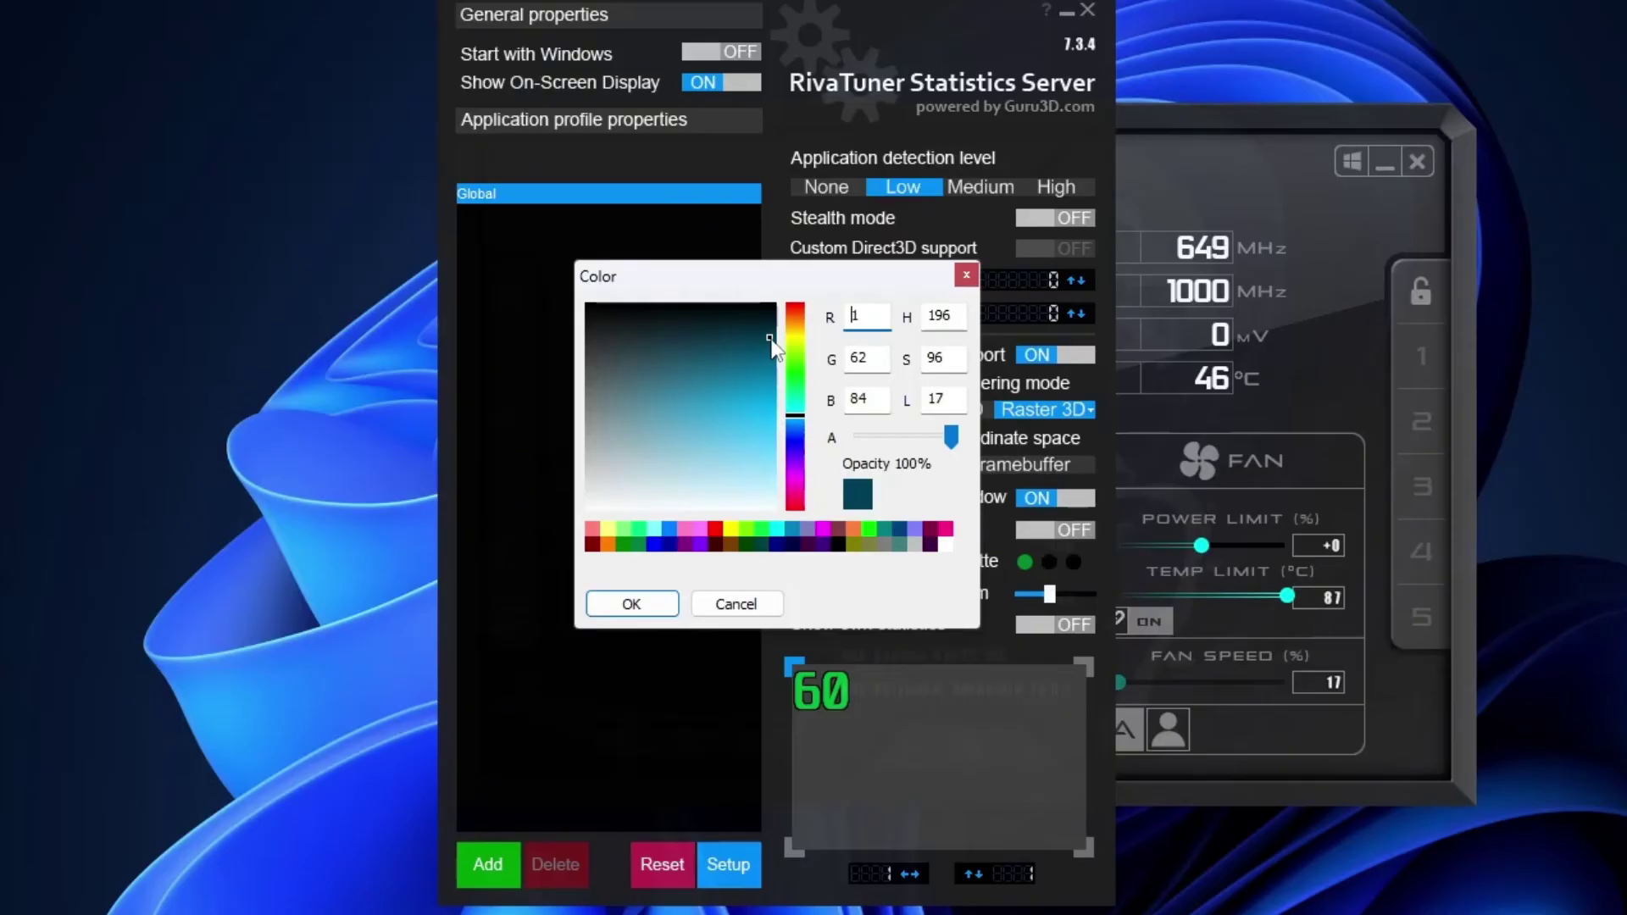
left_click(780, 382)
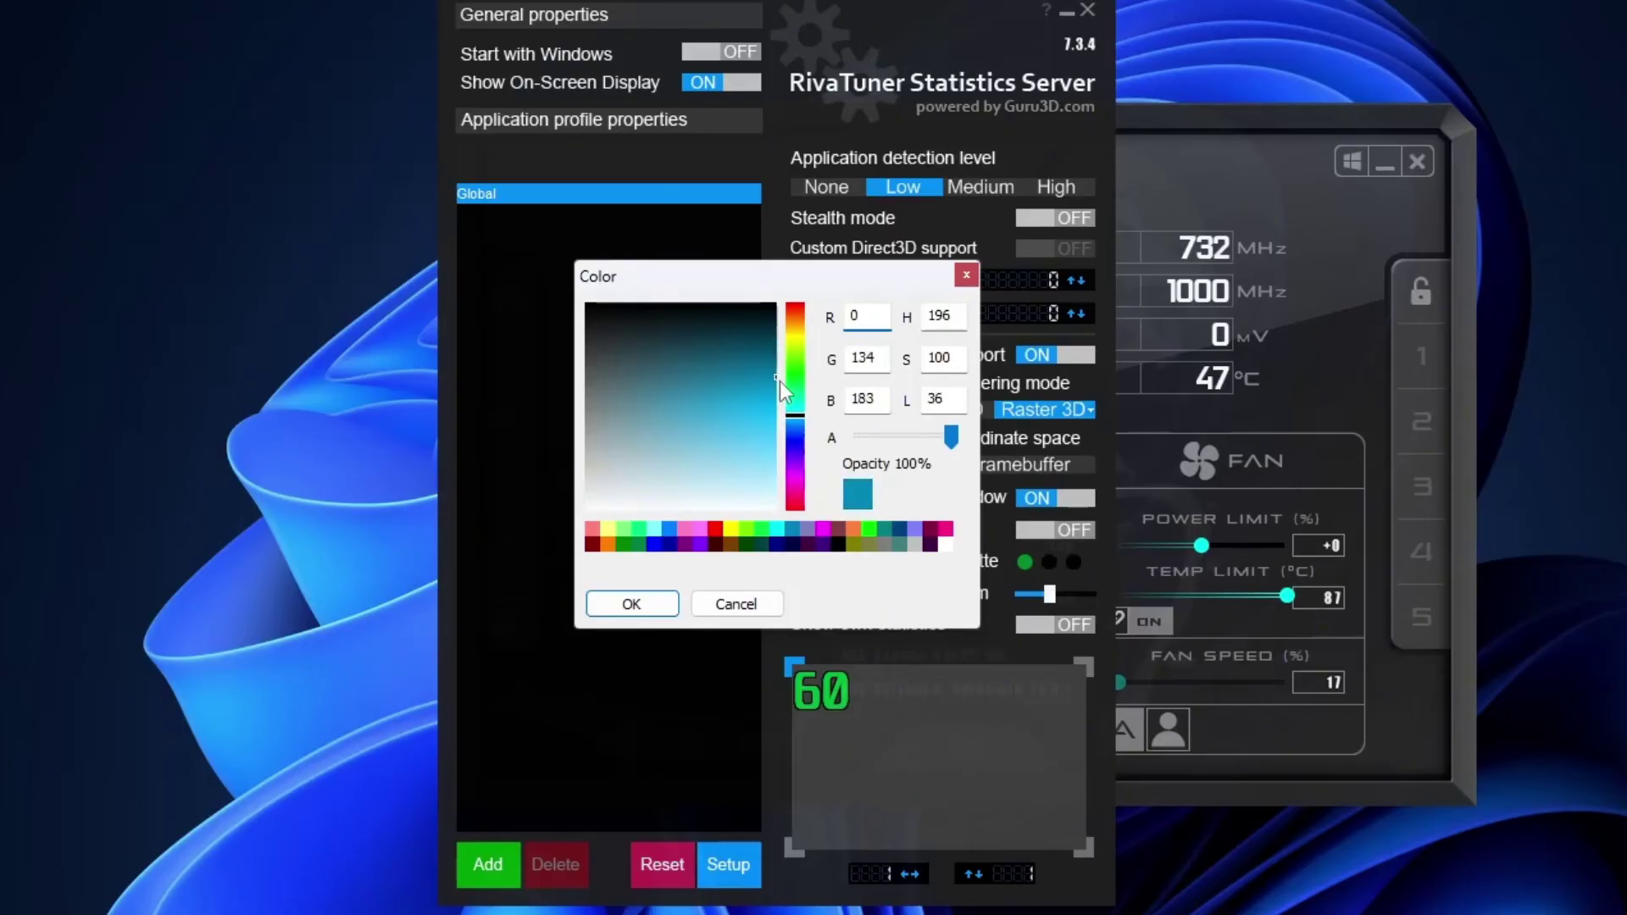
left_click(642, 603)
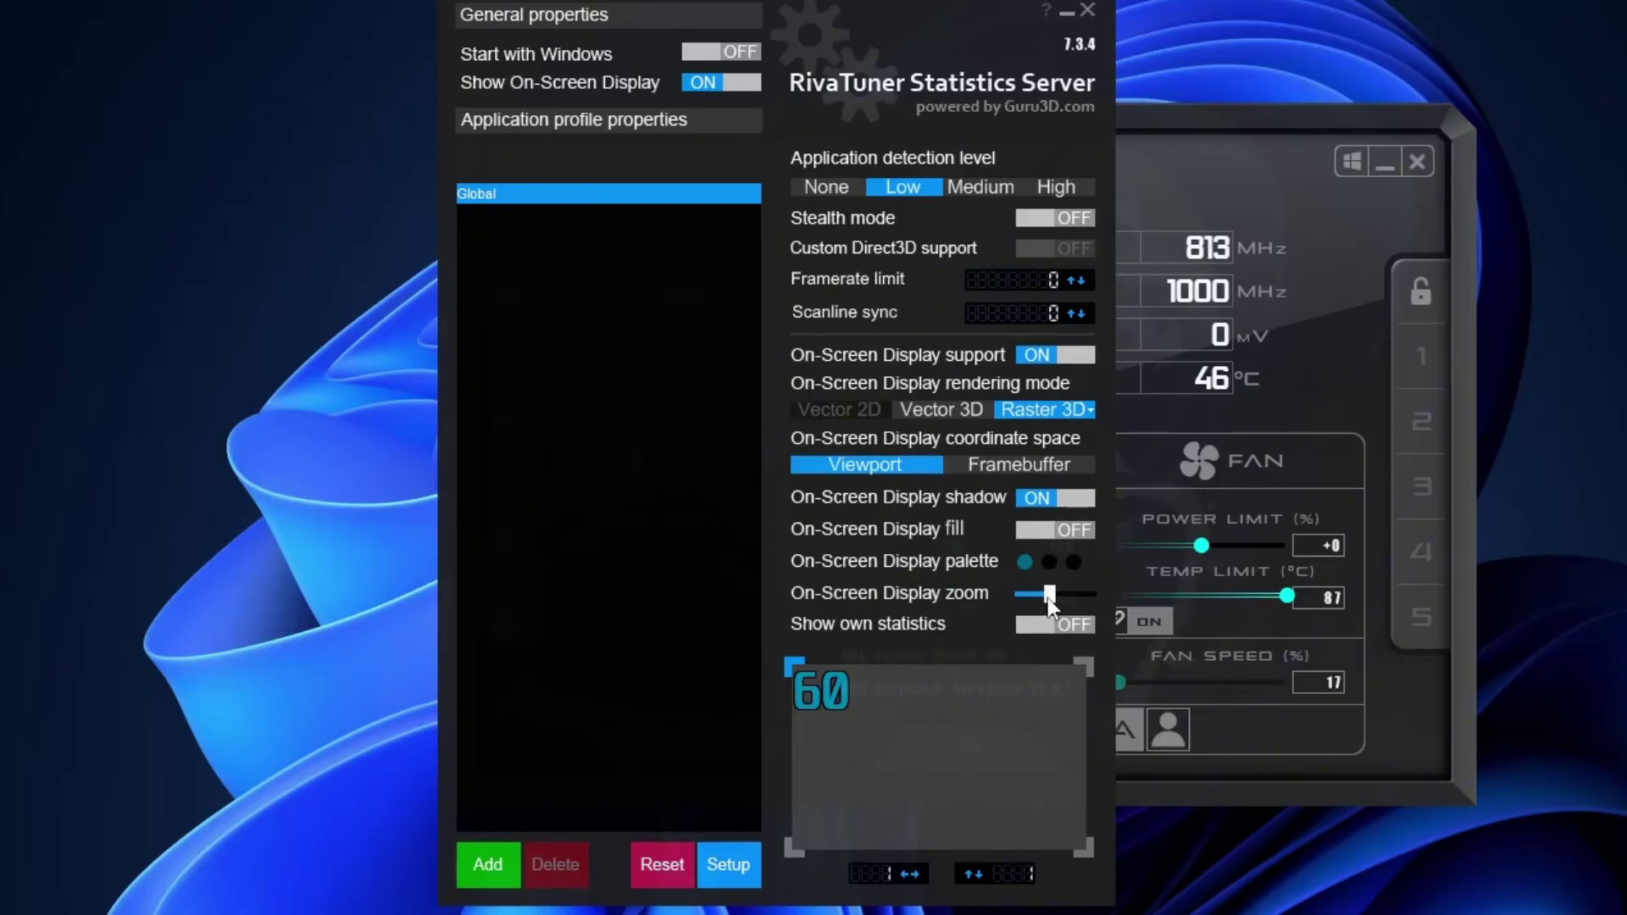
Step: Nudge the On-Screen Display zoom slider slightly, which makes the teal-blue 60 preview a little smaller
mouse_move(1049, 594)
left_mouse_down()
mouse_move(1065, 598)
mouse_move(1038, 592)
left_mouse_up()
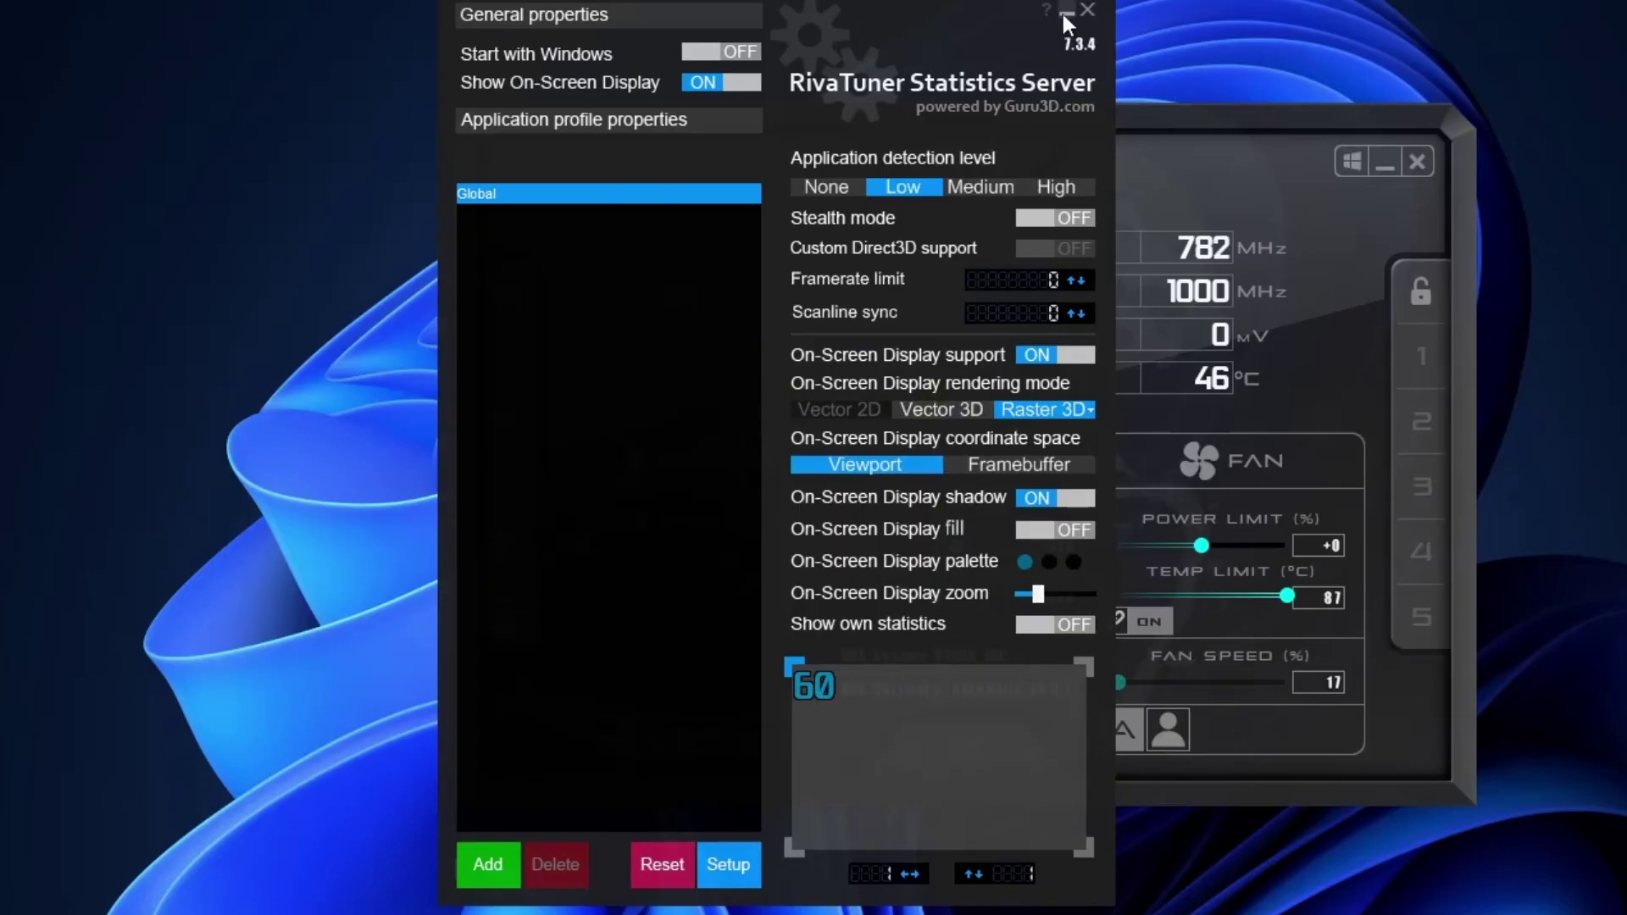